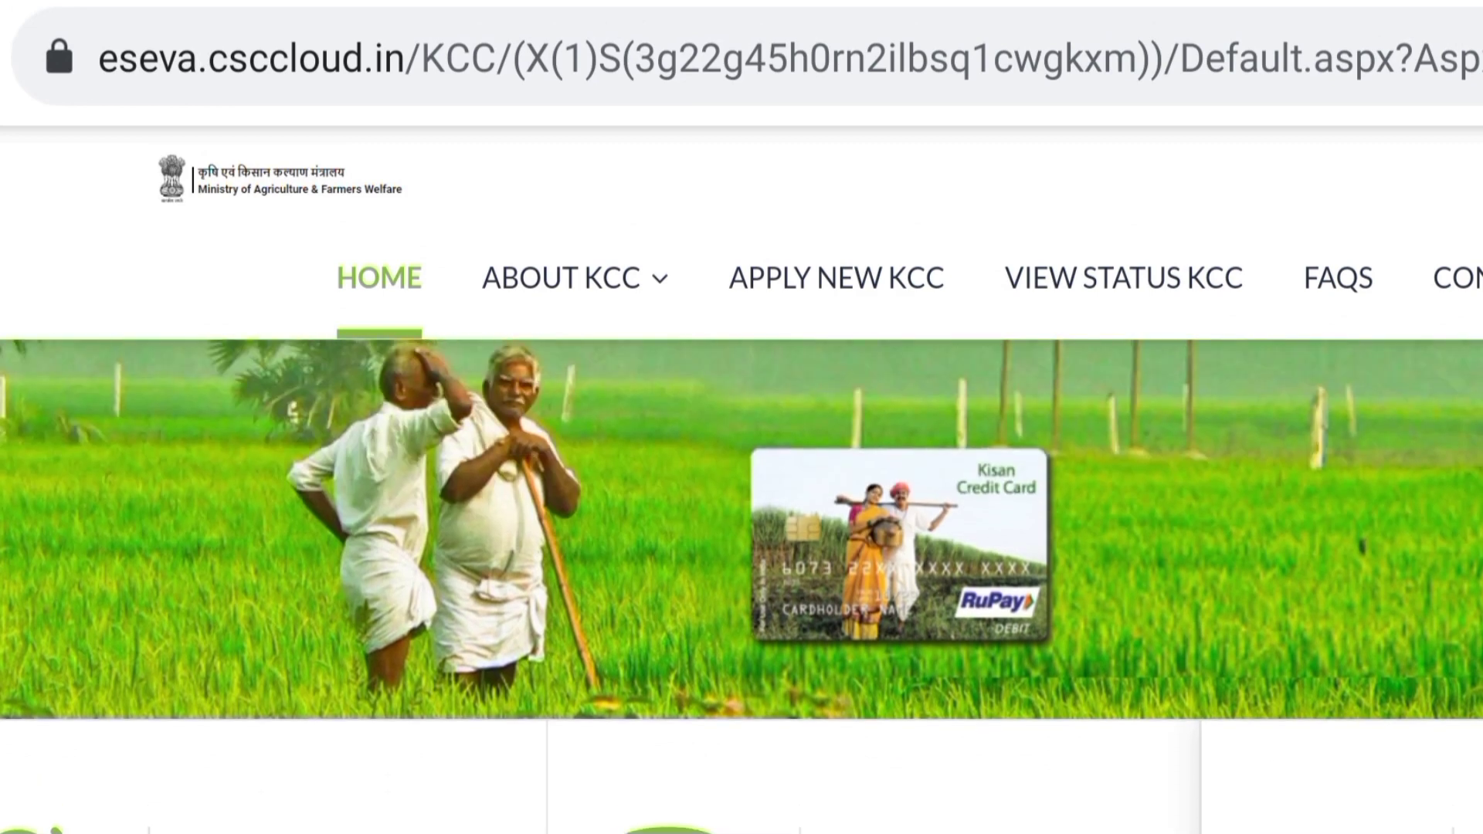
# Start a new KCC application and submit the PM-Kisan beneficiary's Aadhaar number
pyautogui.scroll(5, 742, 541)
pyautogui.scroll(-3, 741, 463)
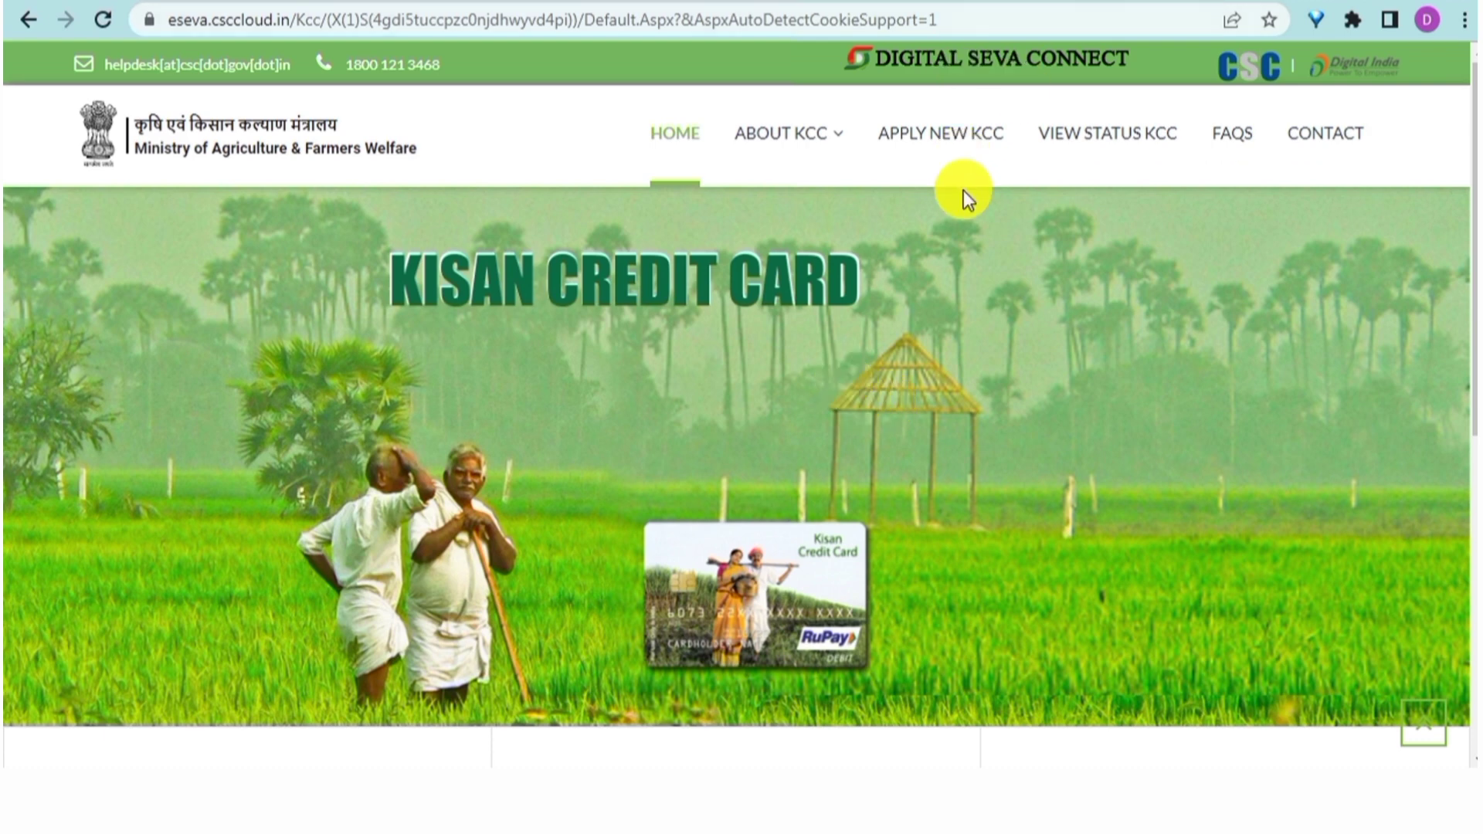
pyautogui.click(962, 145)
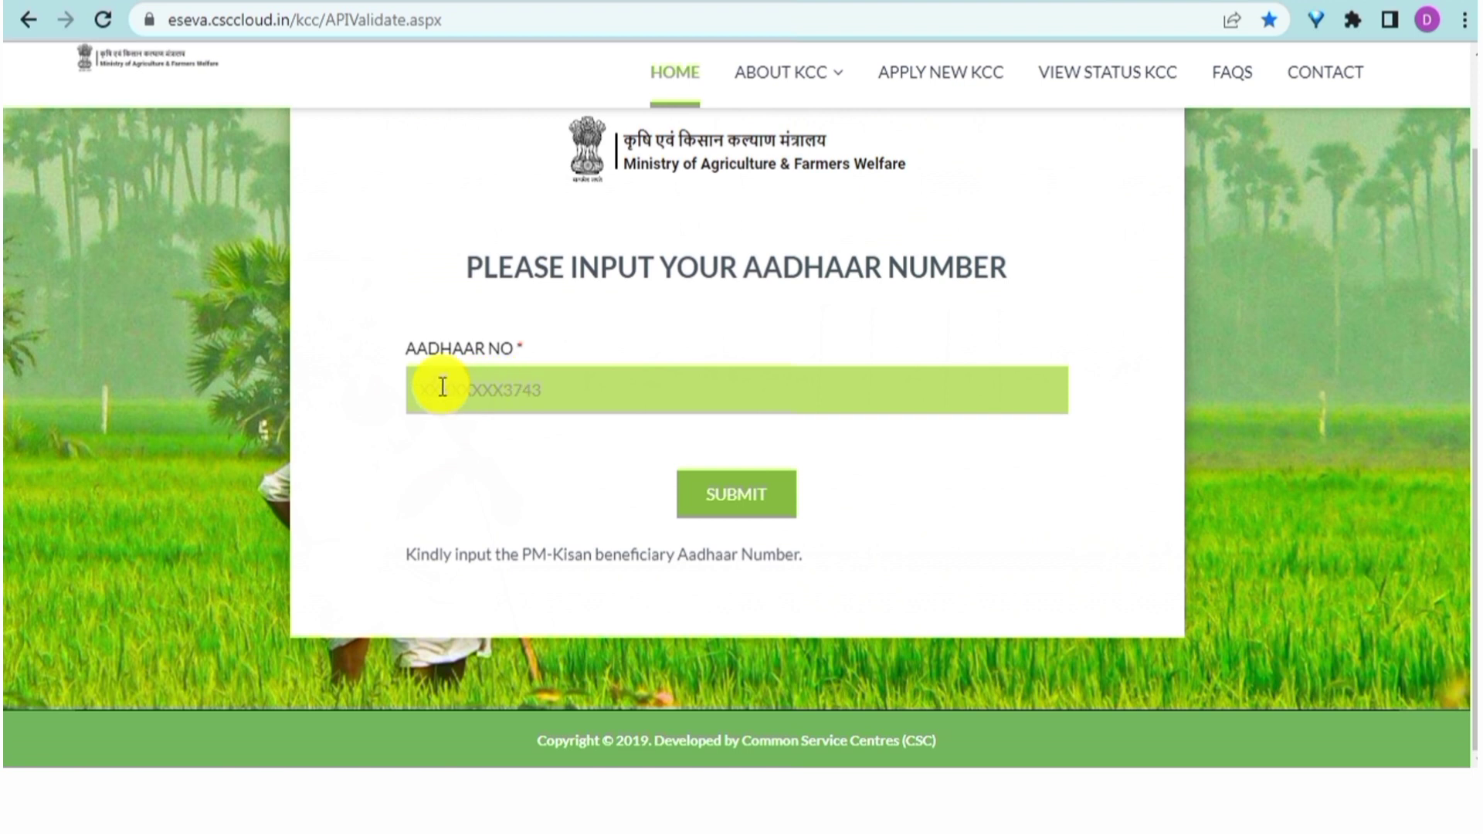
pyautogui.click(744, 503)
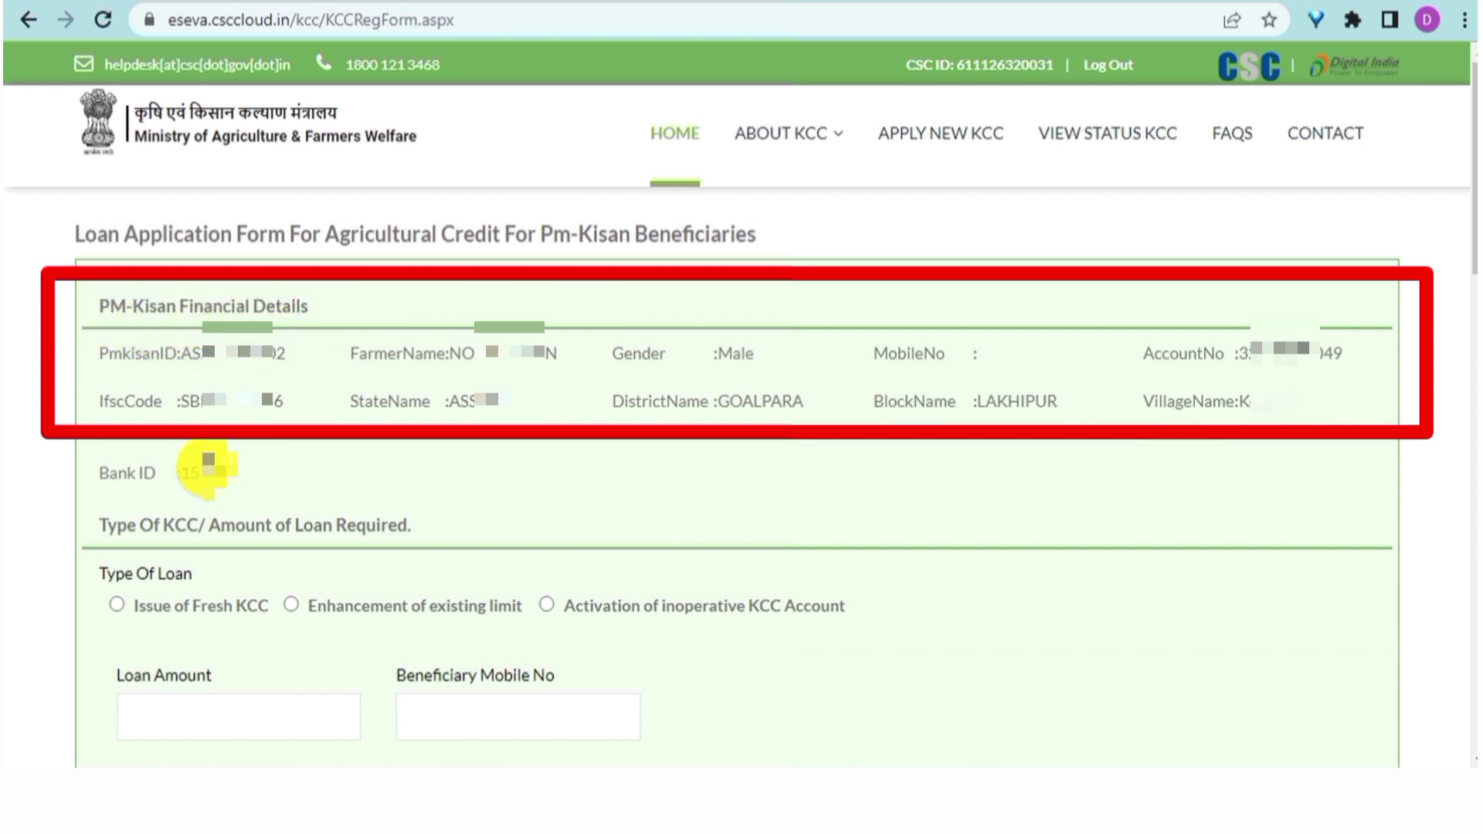
# Choose Issue of Fresh KCC as the type of loan and enter a loan amount of 100000
pyautogui.scroll(-5, 423, 456)
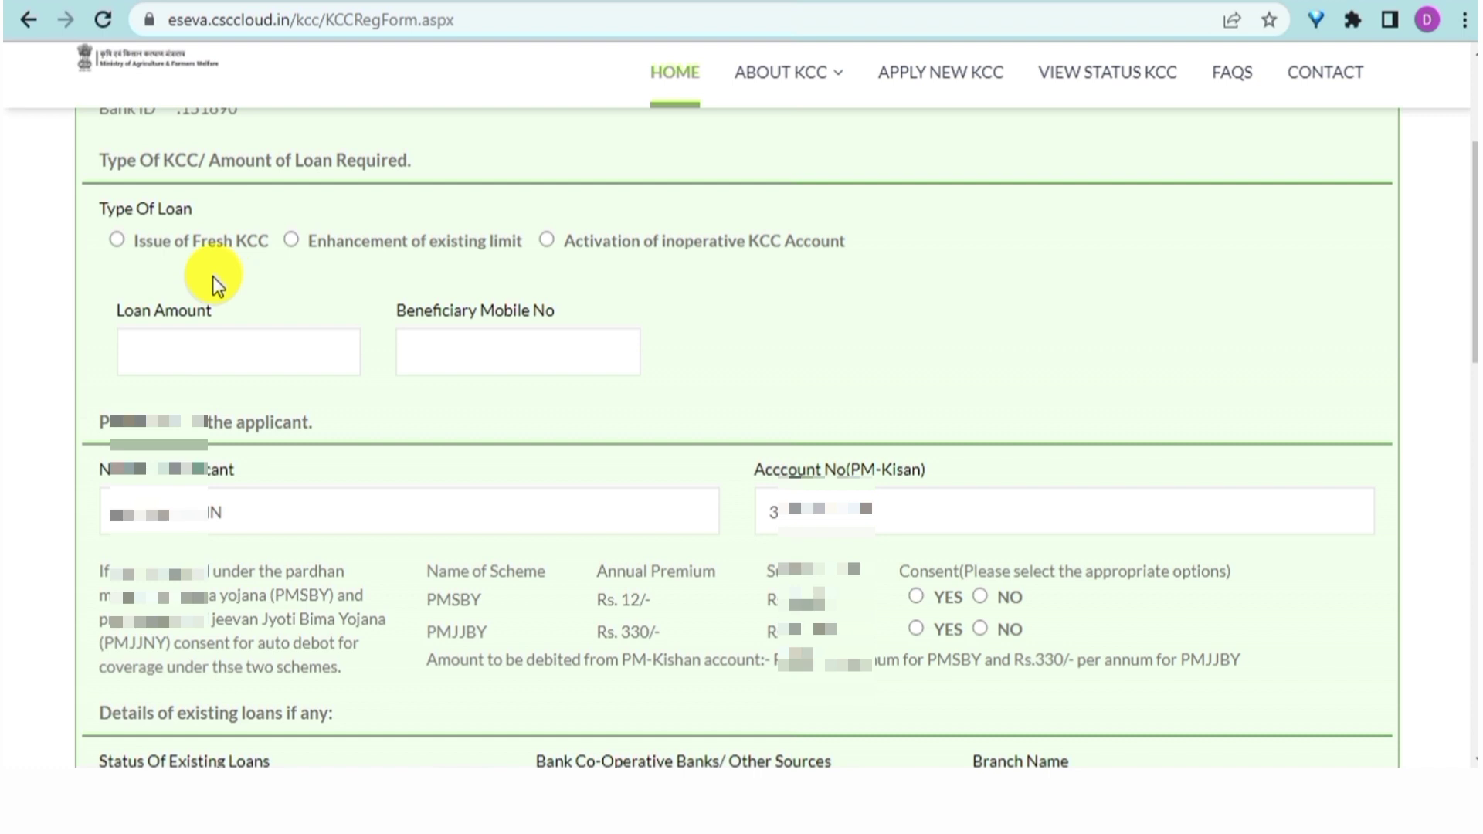
pyautogui.click(116, 240)
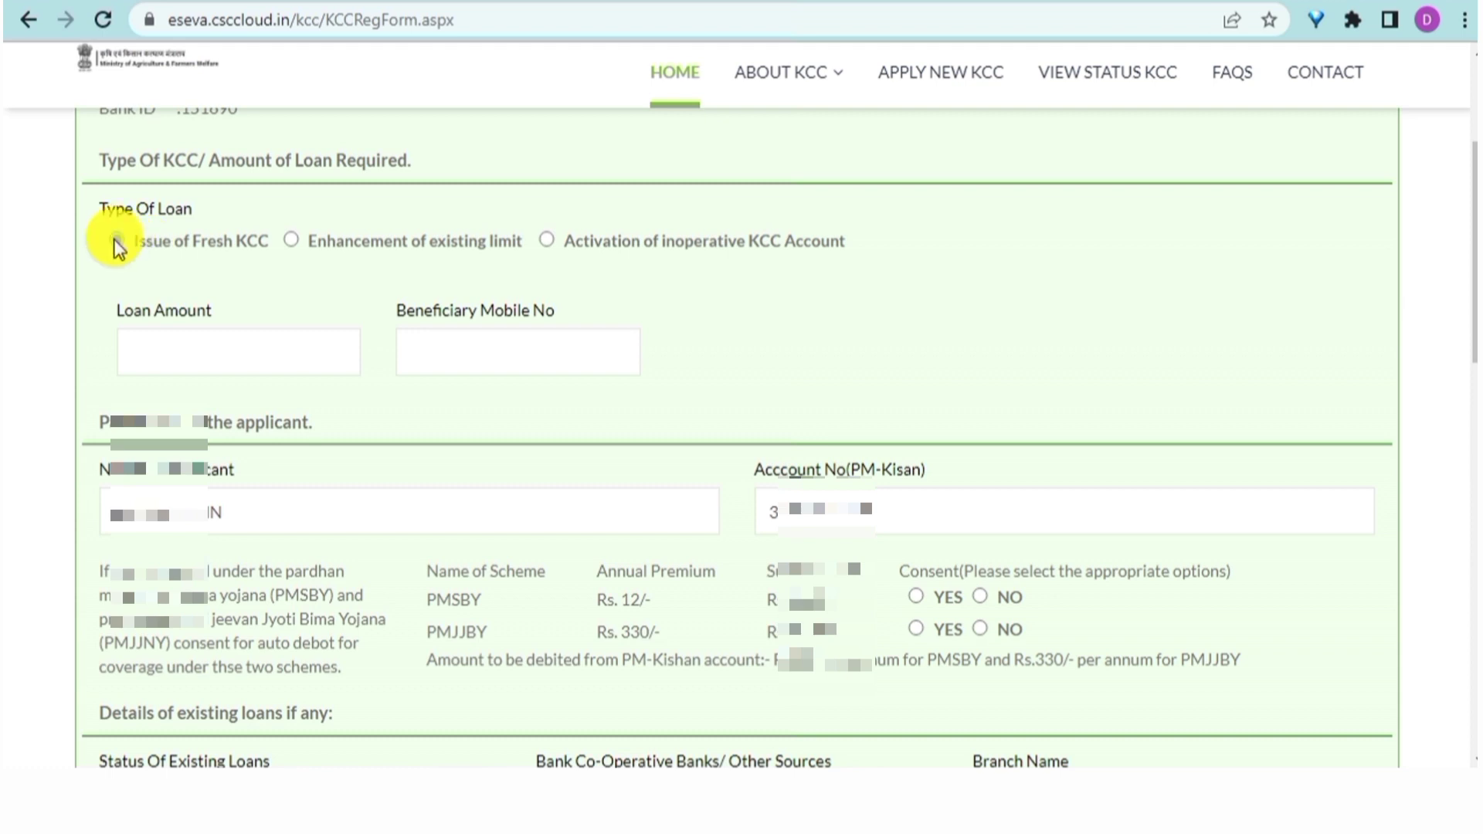
pyautogui.scroll(1, 291, 317)
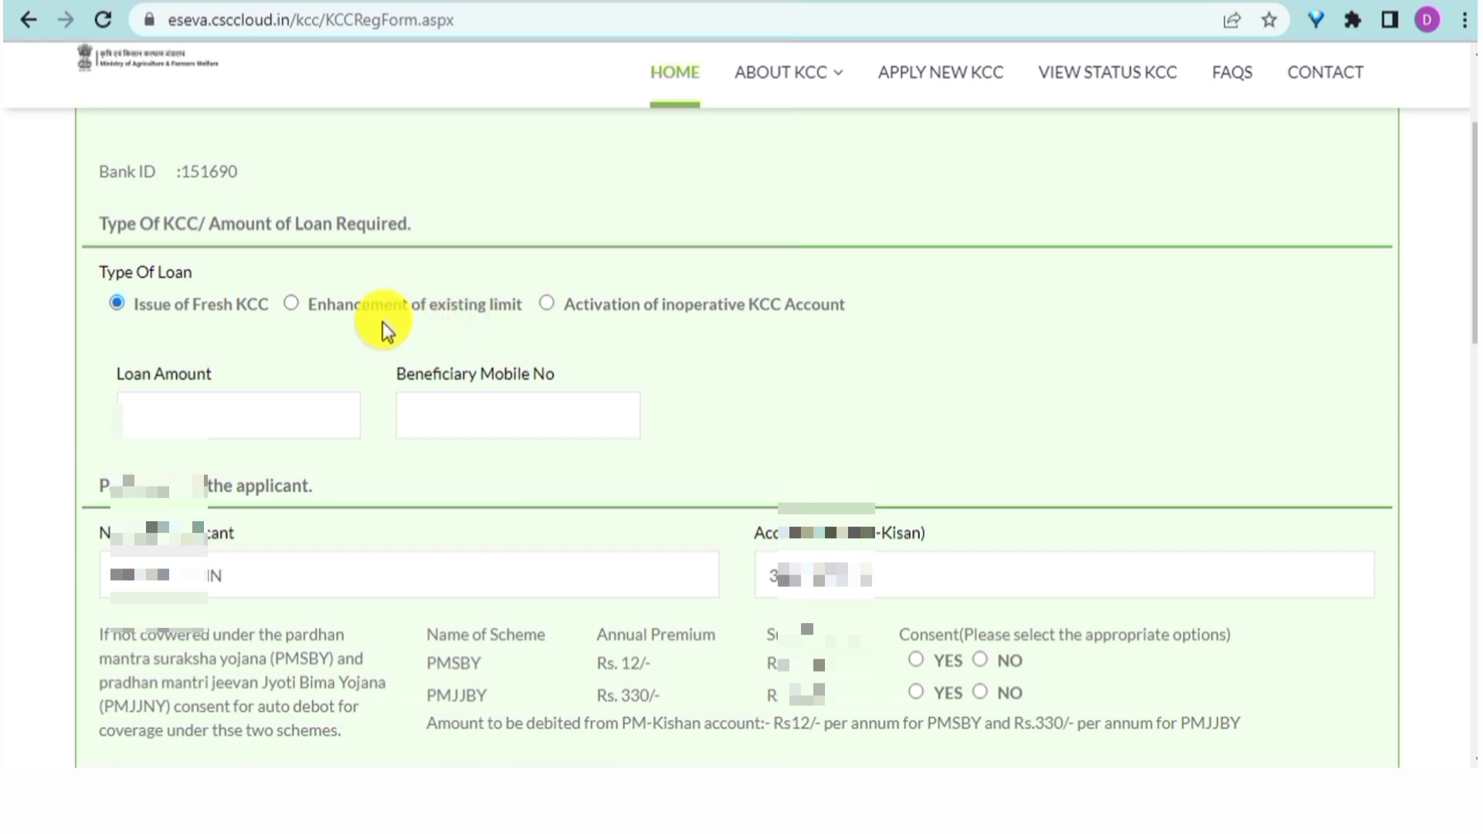
pyautogui.click(292, 303)
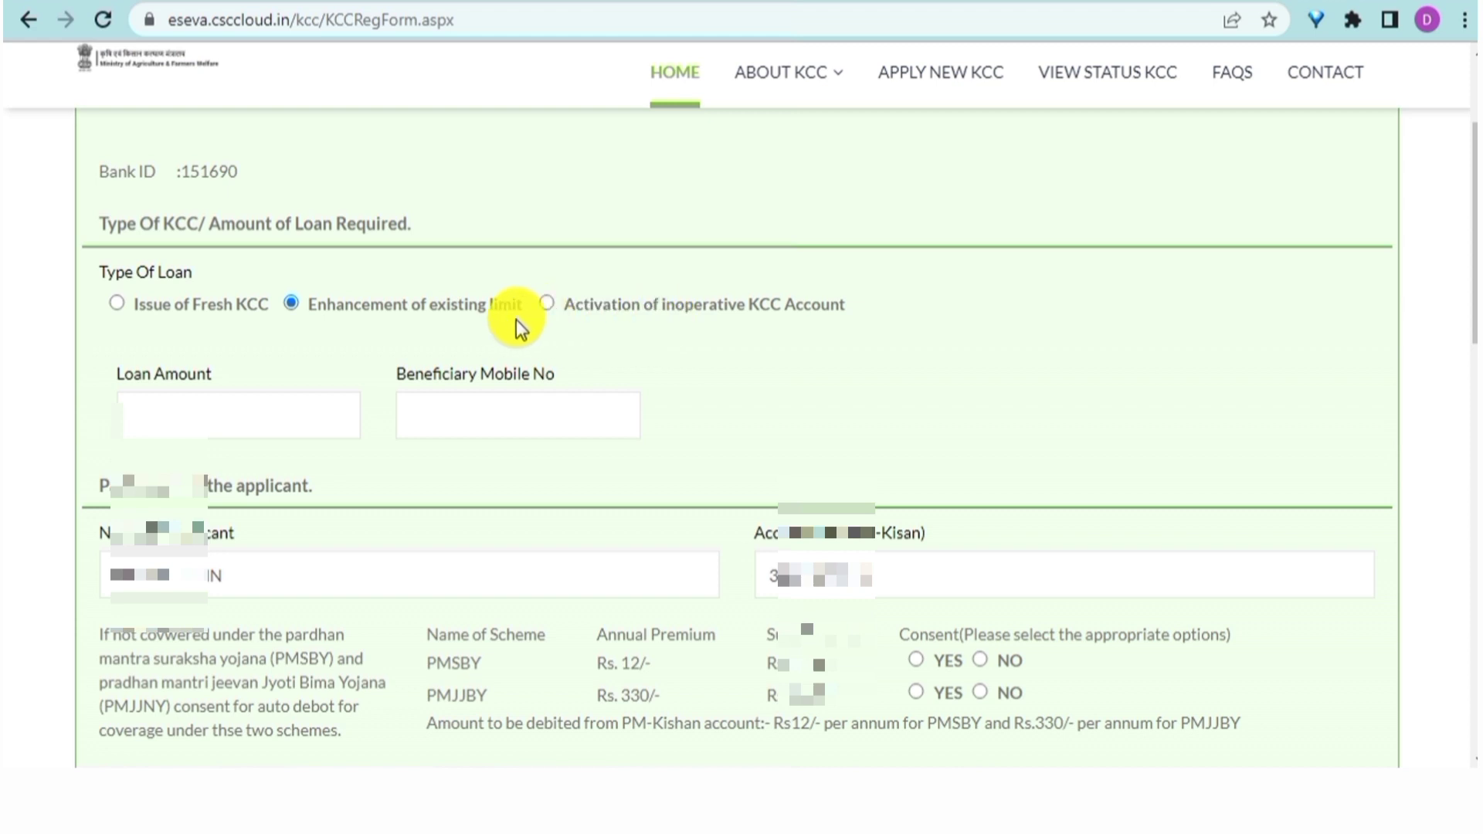
pyautogui.click(546, 304)
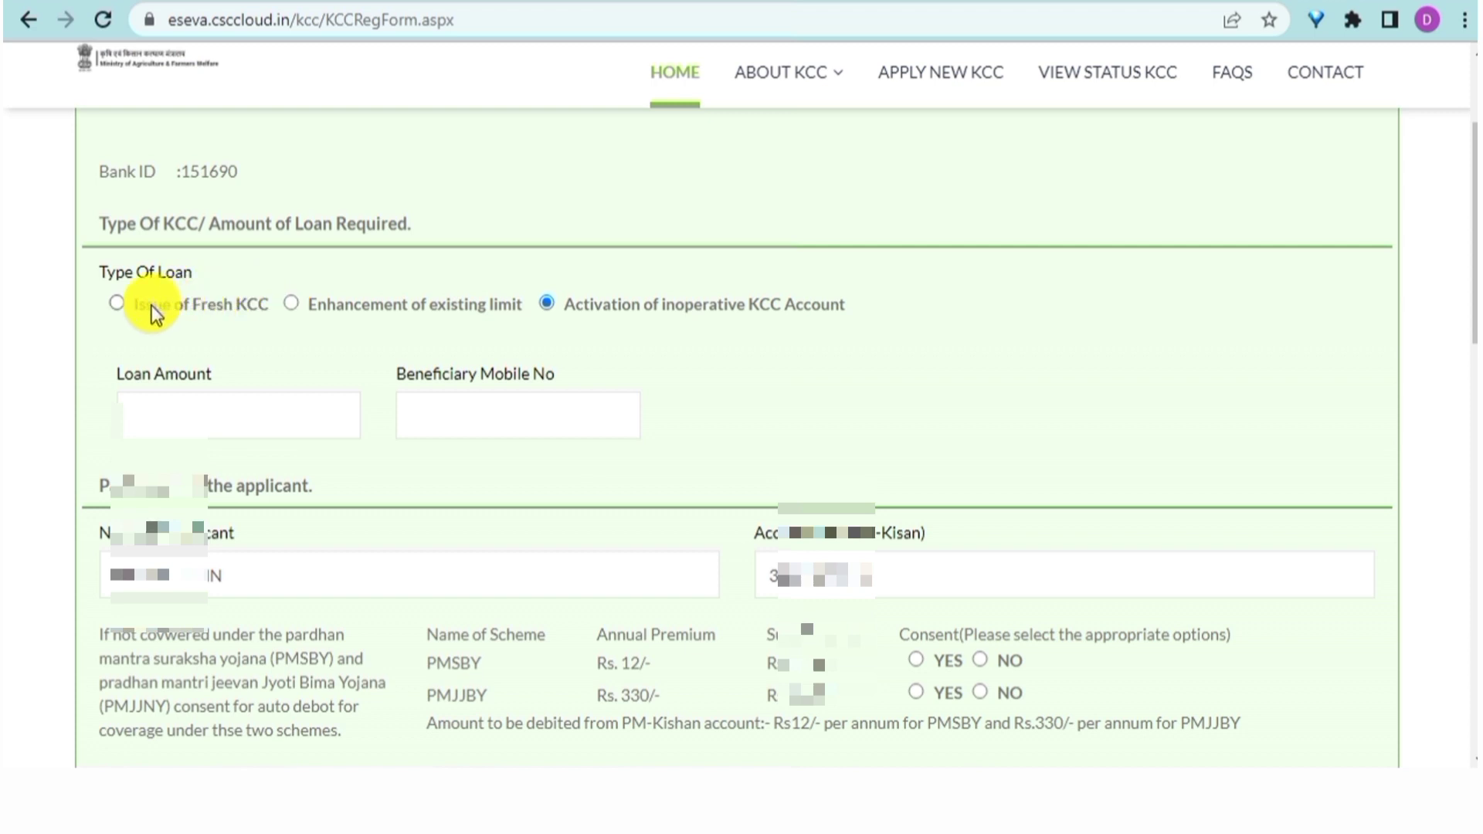
pyautogui.click(116, 305)
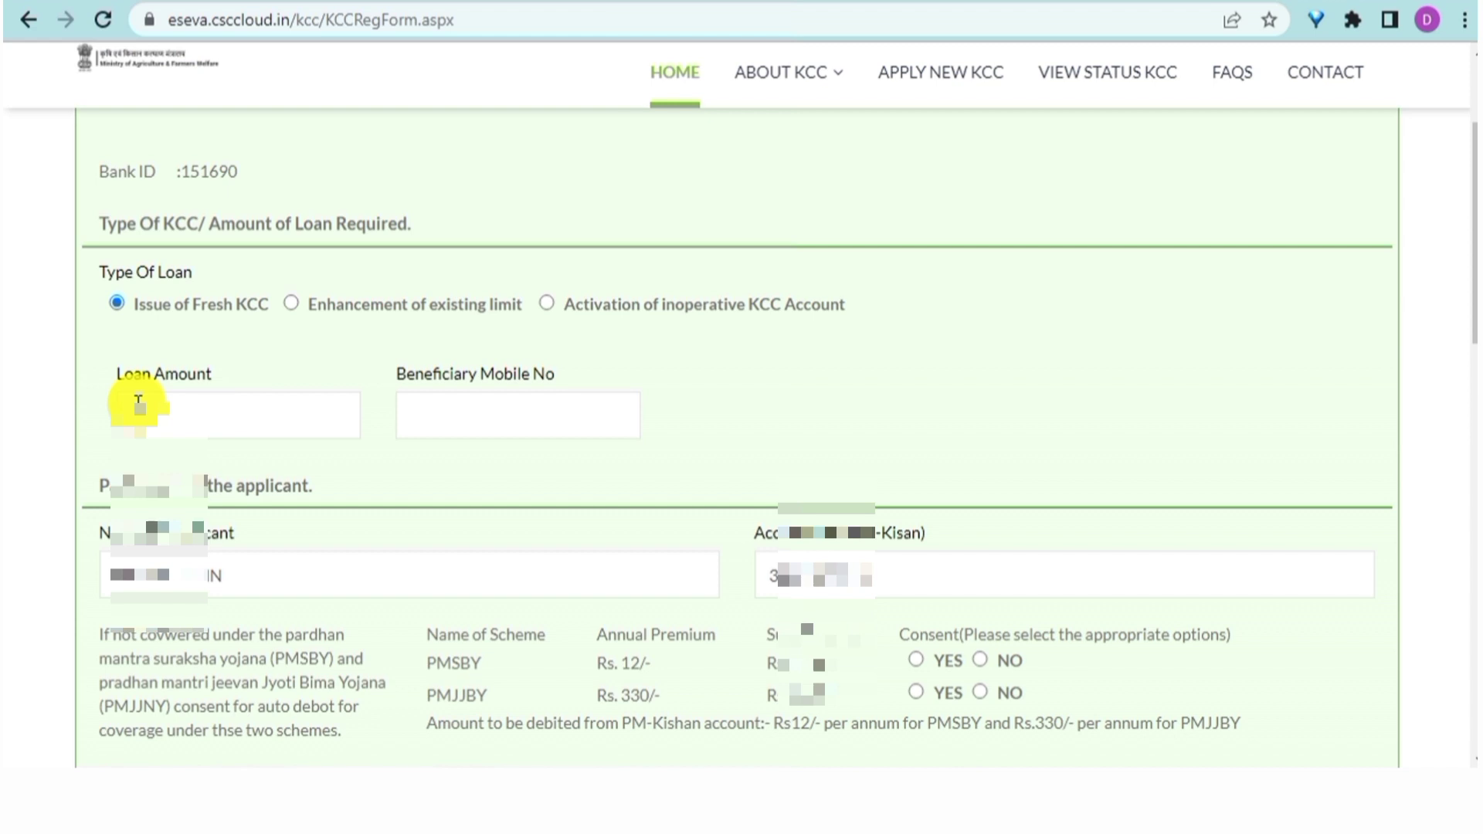
pyautogui.click(201, 416)
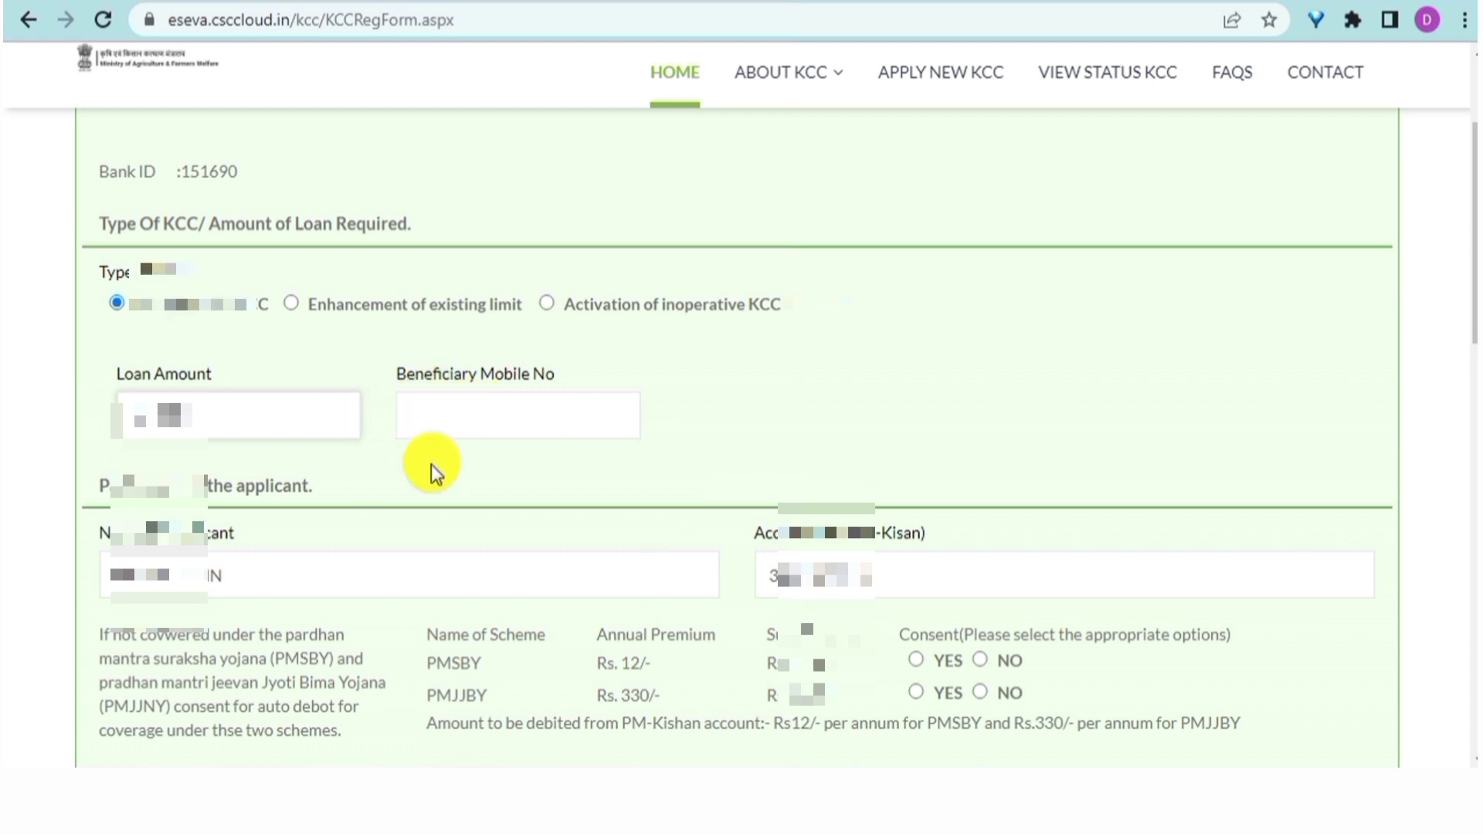
# Set the consent for both the PMSBY and PMJJBY insurance schemes to NO
pyautogui.scroll(-3, 209, 510)
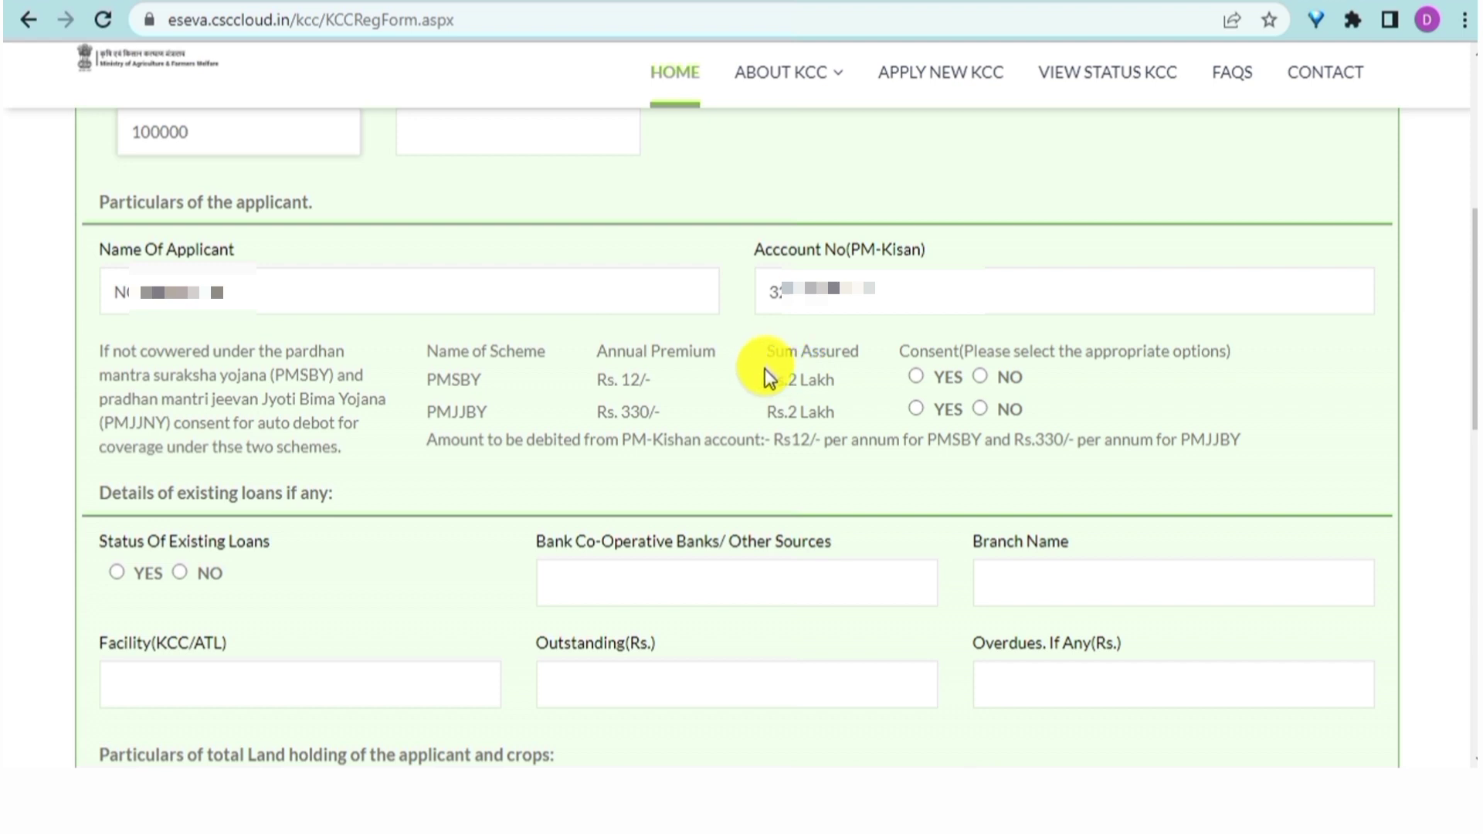
pyautogui.click(916, 377)
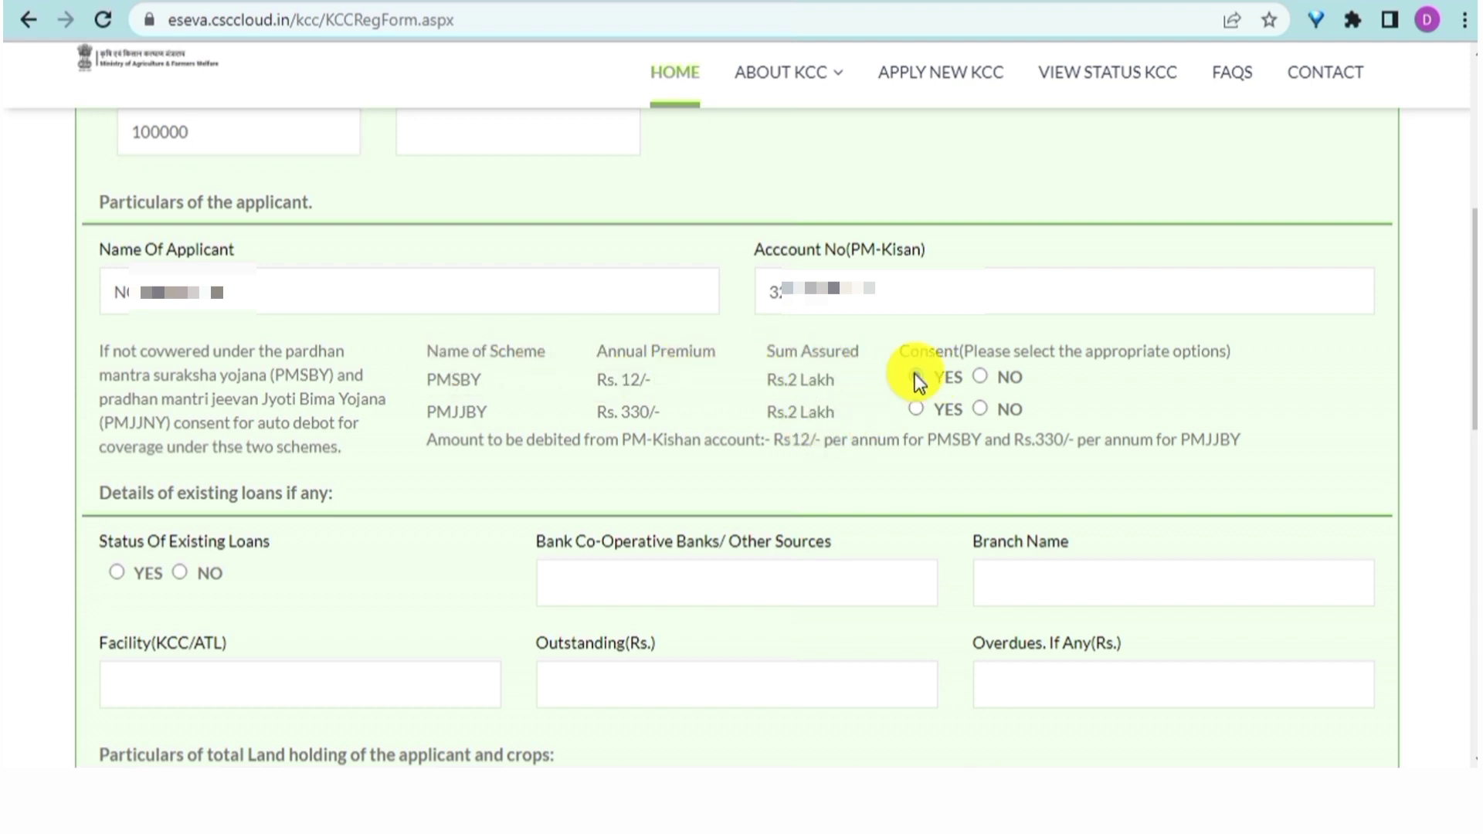
pyautogui.click(980, 377)
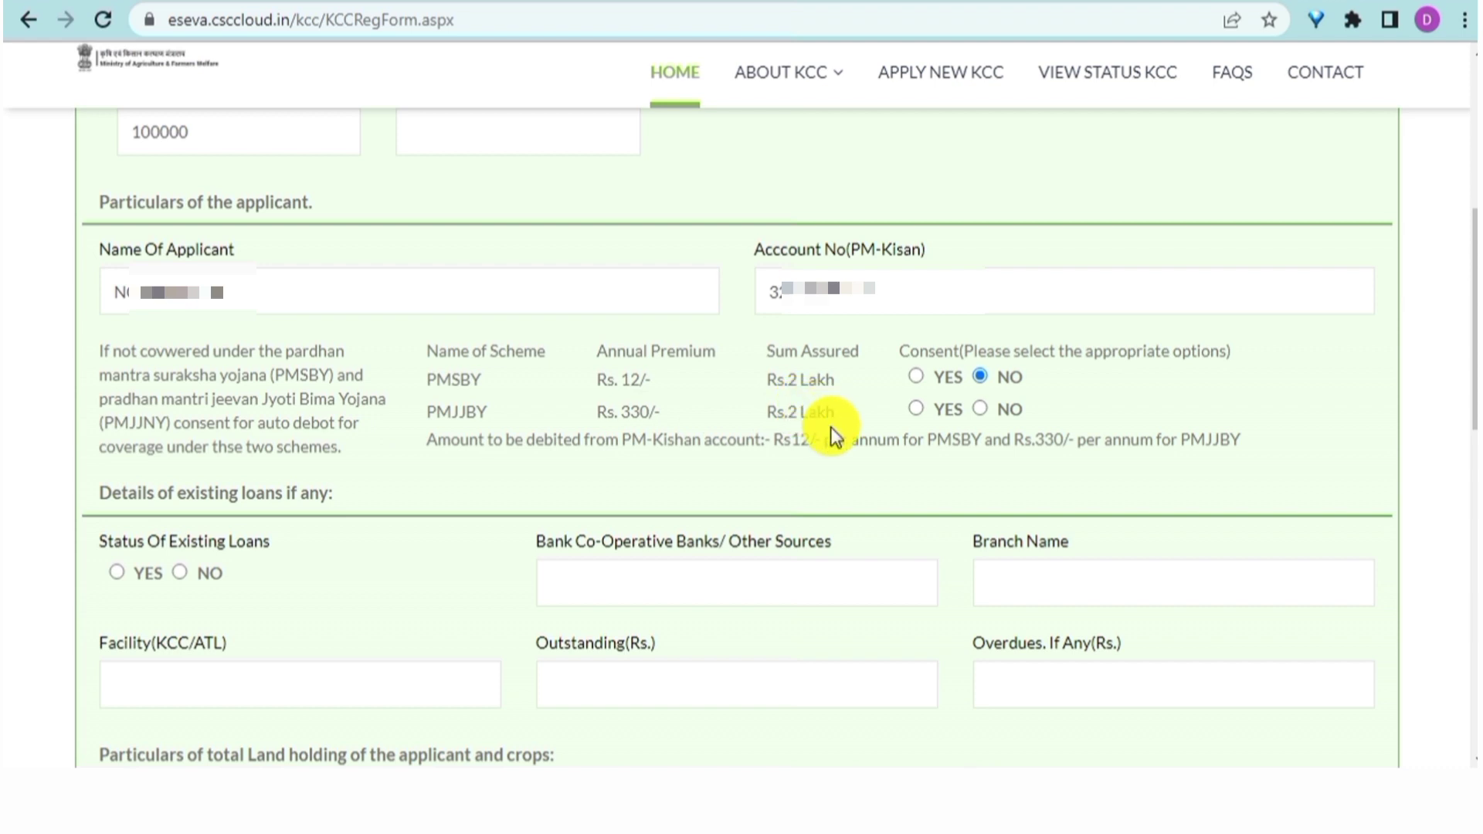
pyautogui.click(914, 408)
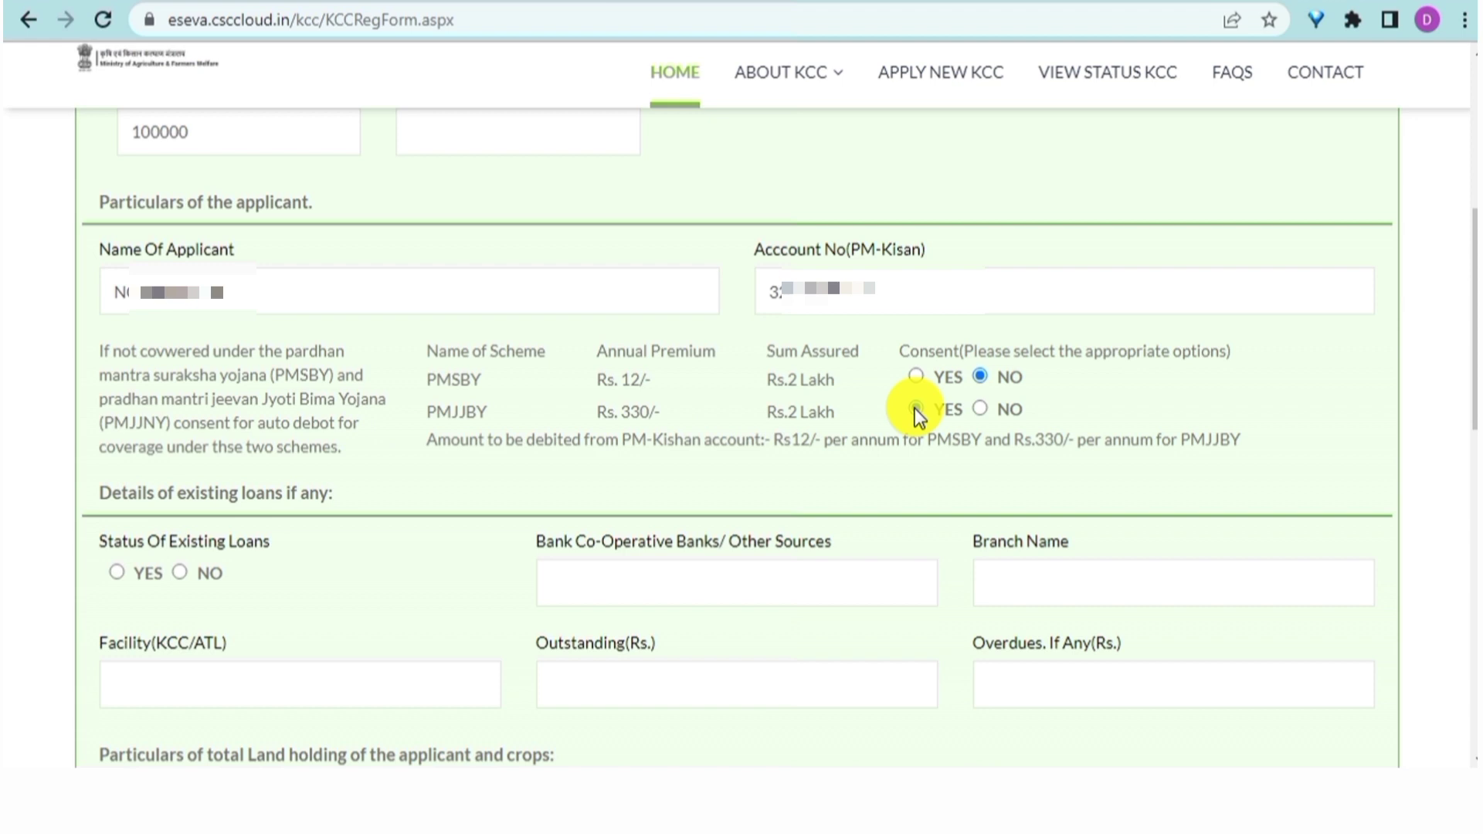
pyautogui.click(980, 409)
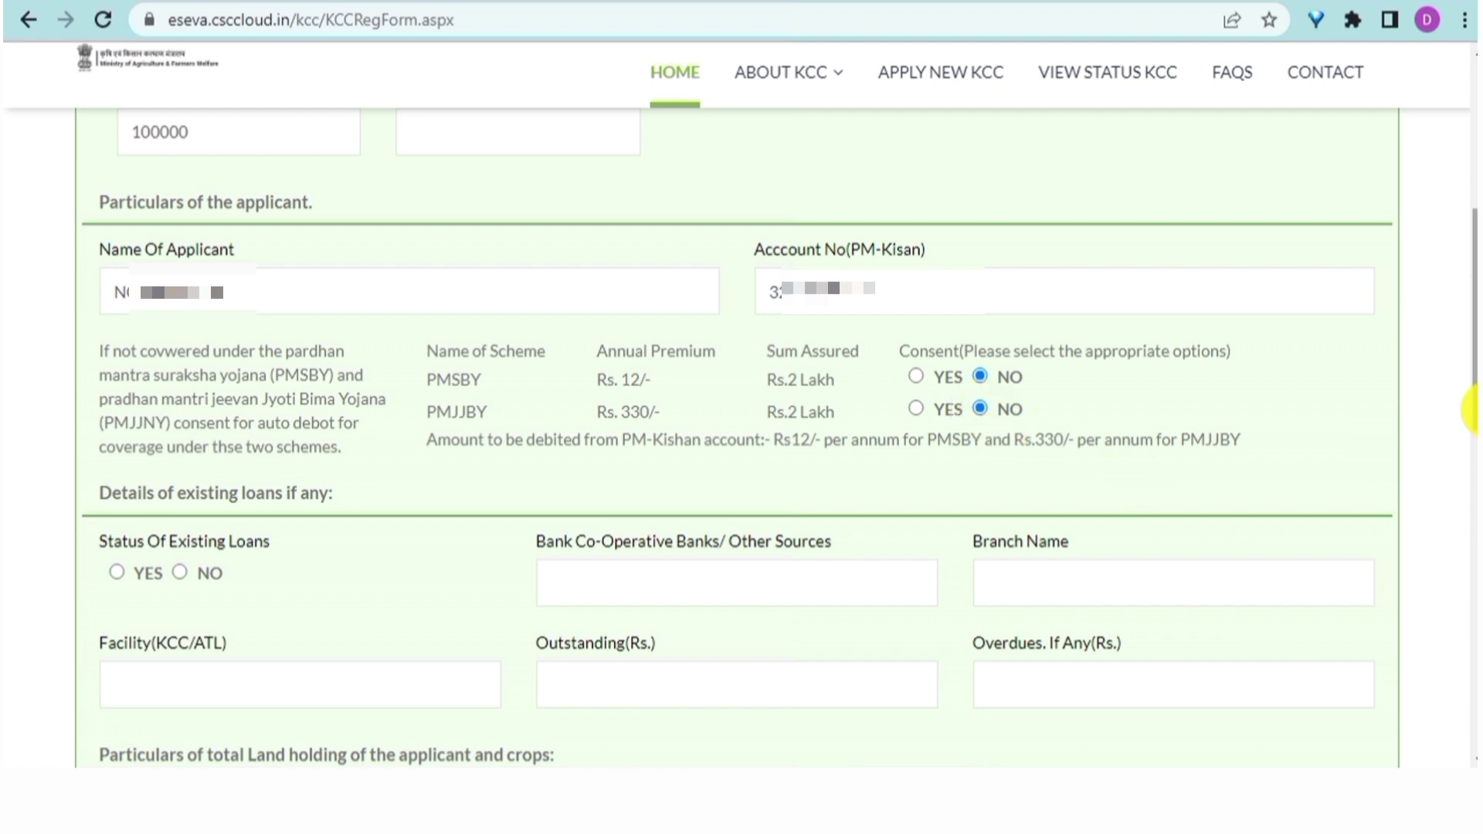
# Set the status of existing loans to NO in the existing loan details
pyautogui.scroll(-3, 1470, 411)
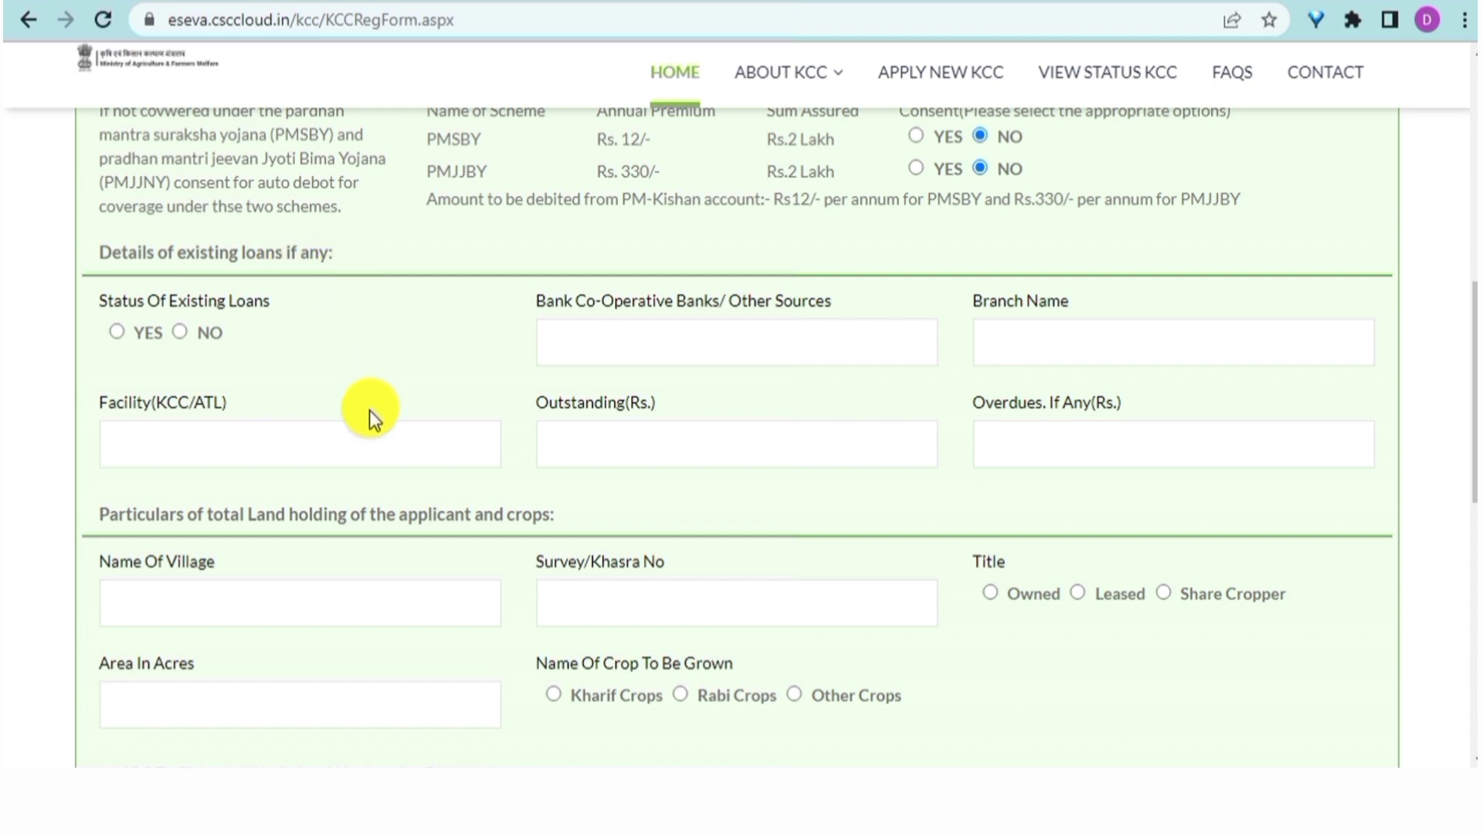
pyautogui.click(118, 332)
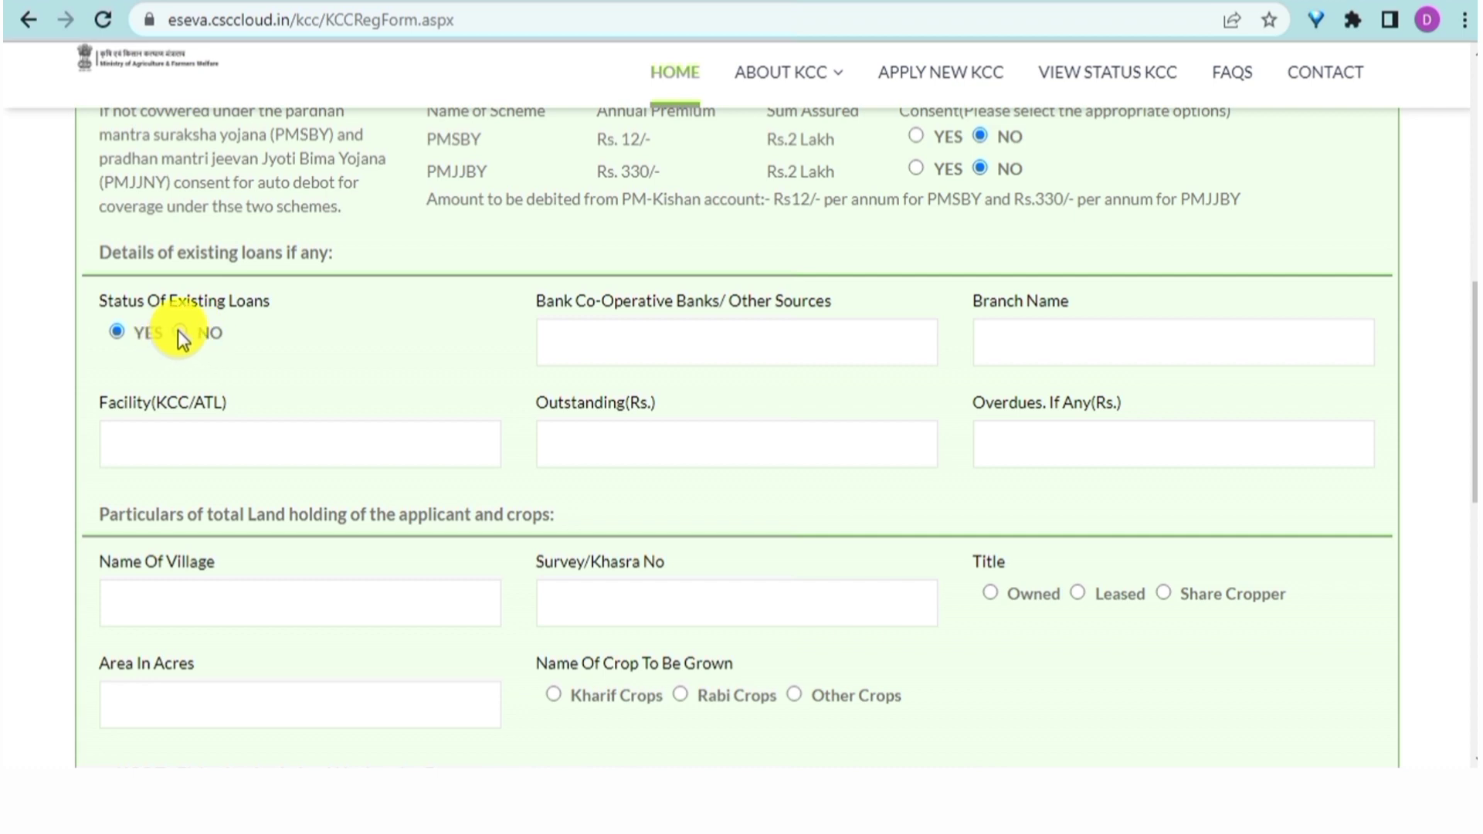
pyautogui.click(177, 330)
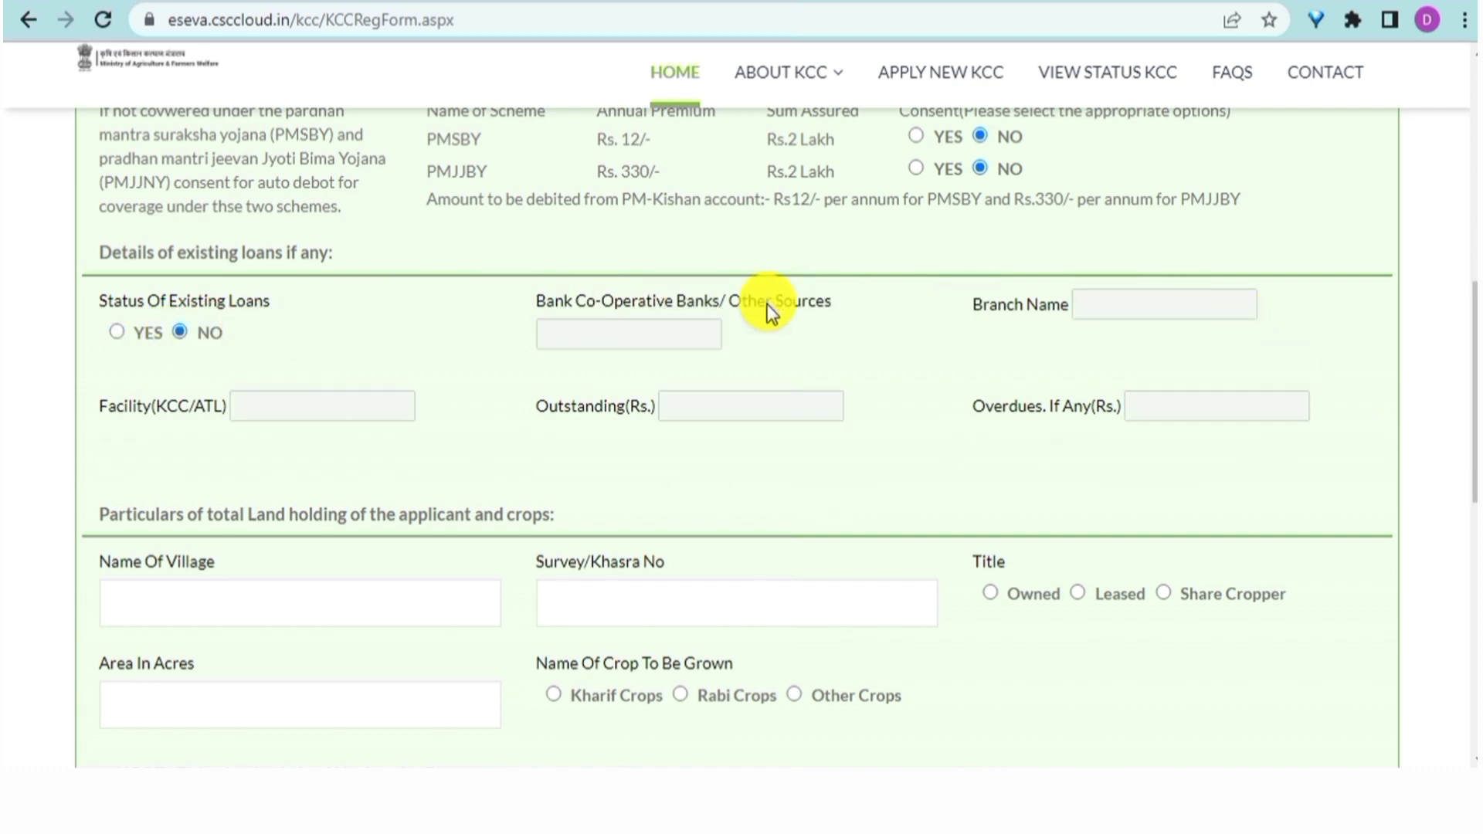
pyautogui.click(114, 332)
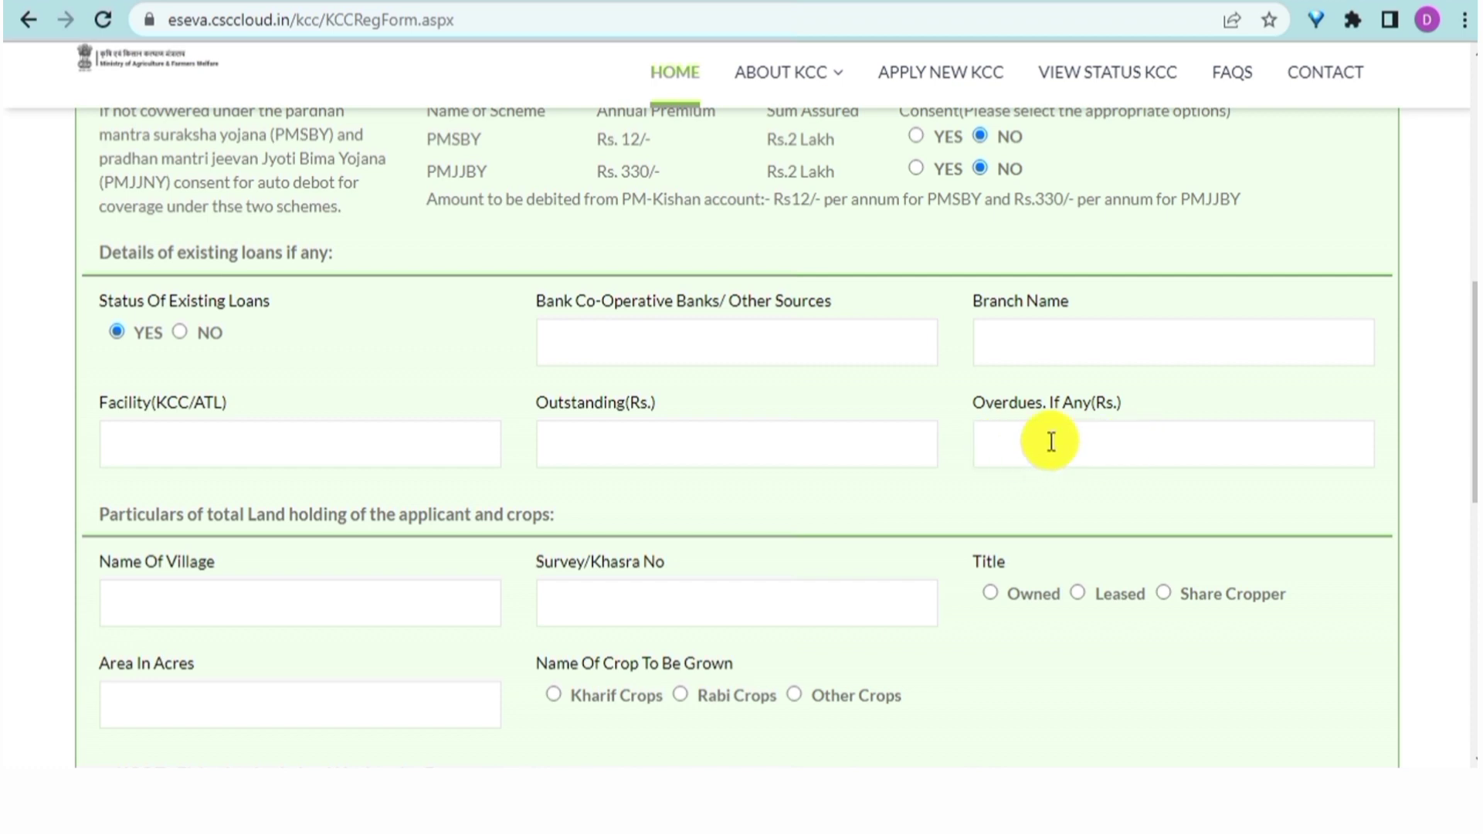
pyautogui.click(178, 333)
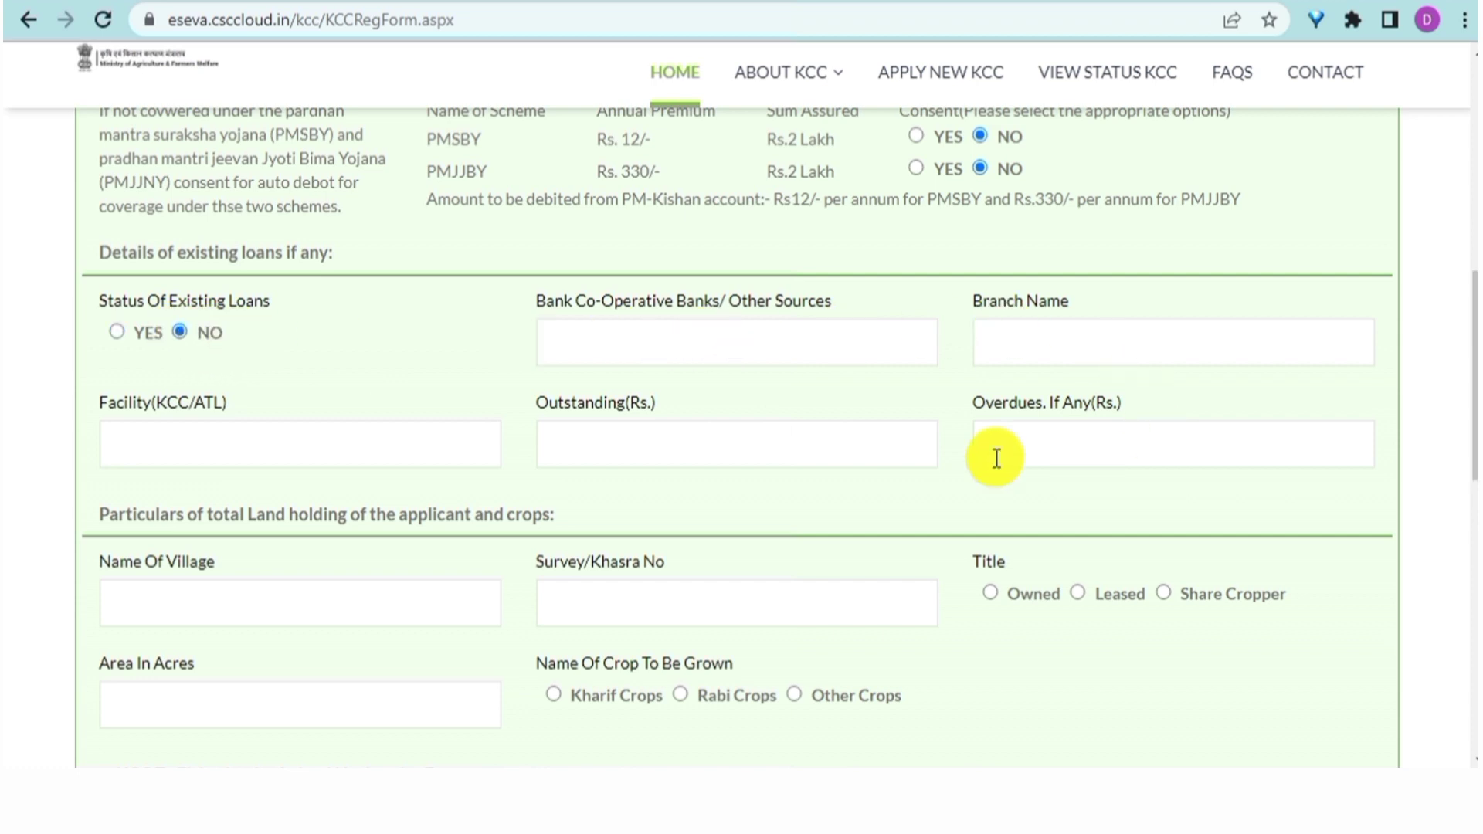
# Set the title of the applicant's land holding to Share Cropper
pyautogui.scroll(-3, 146, 323)
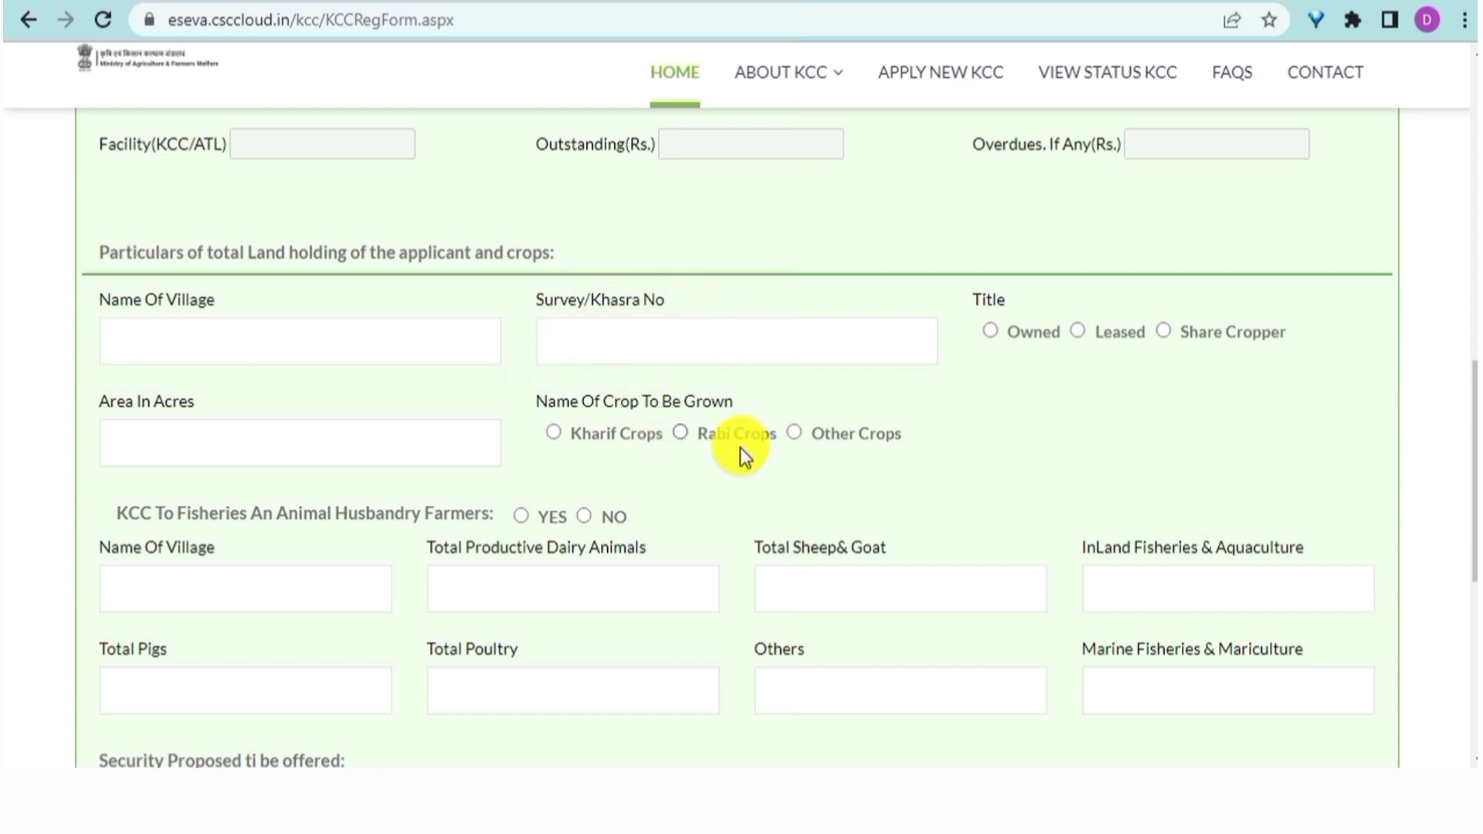
pyautogui.click(992, 330)
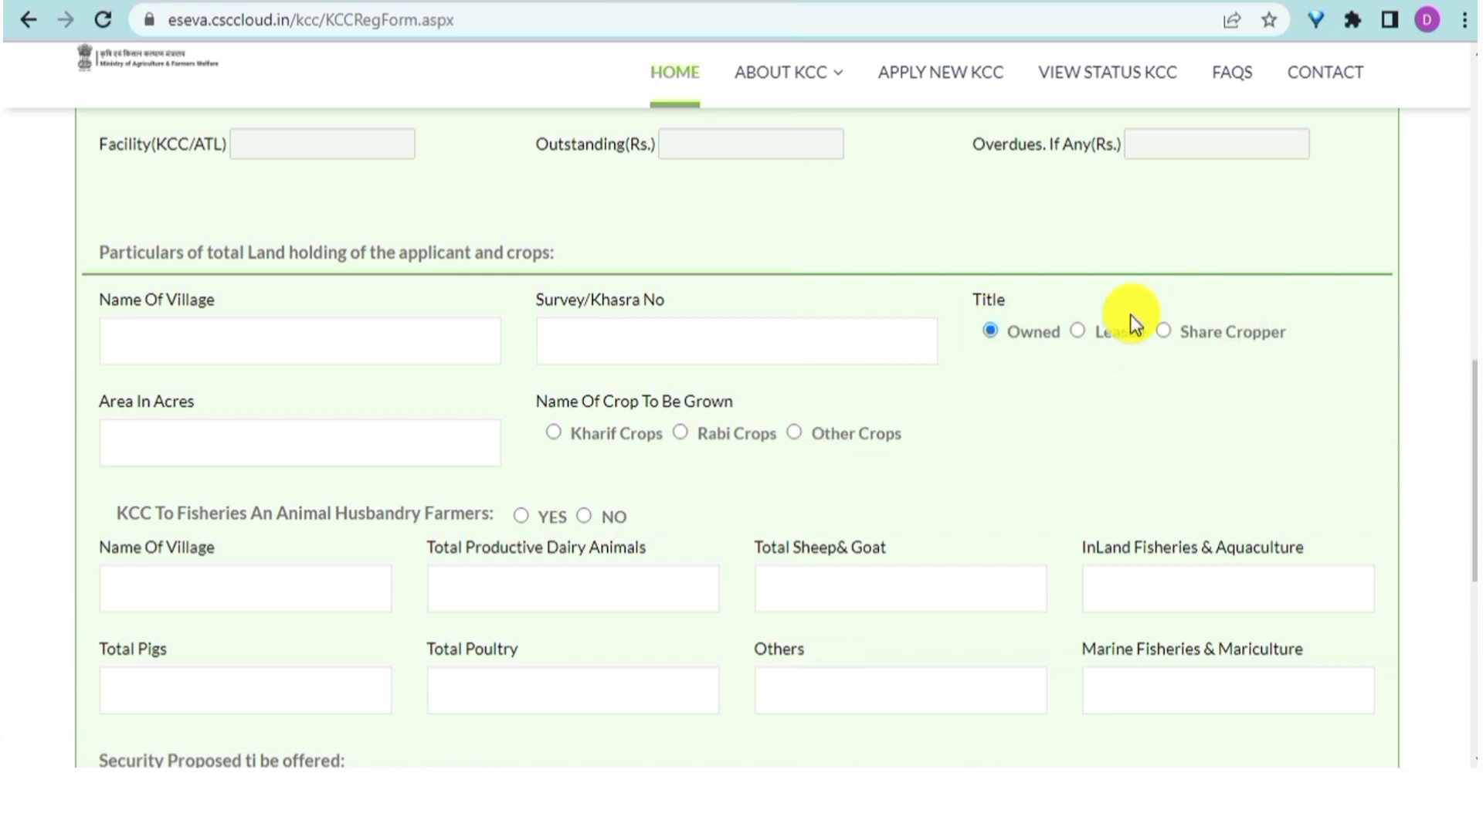
pyautogui.click(1078, 331)
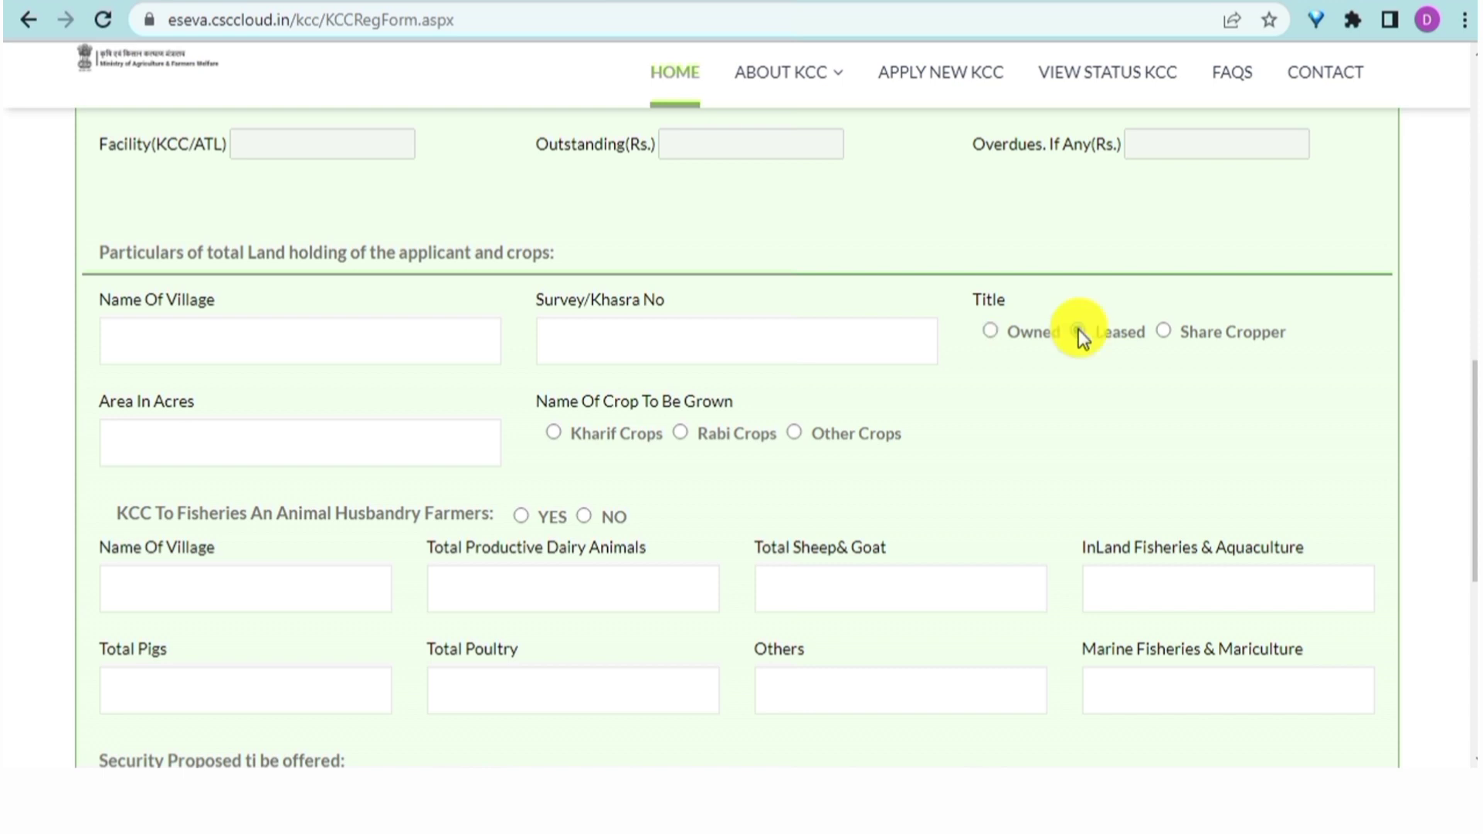
pyautogui.click(1163, 331)
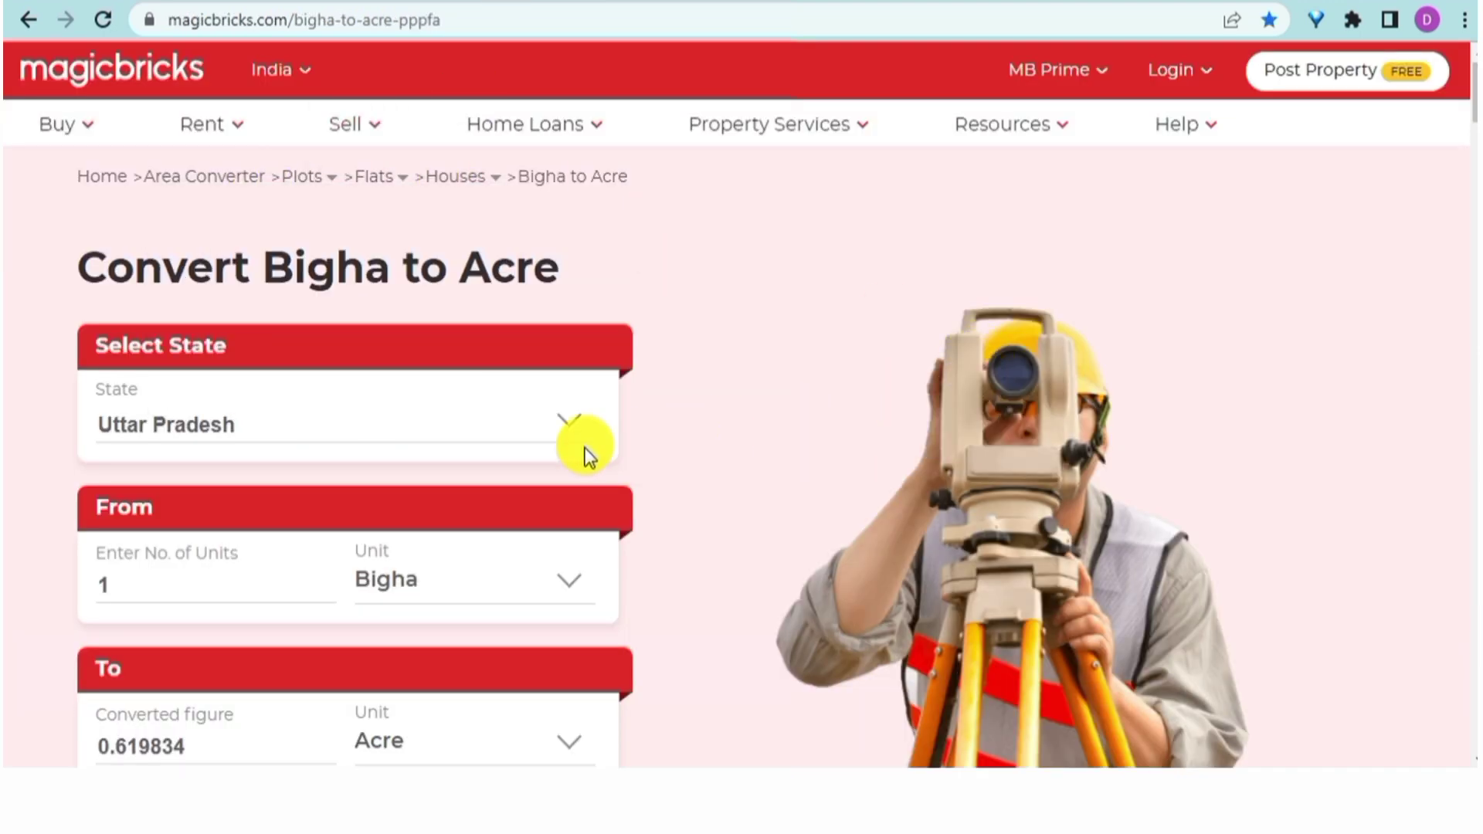
# Set the state to Assam in the magicbricks Bigha to Acre converter
pyautogui.click(473, 424)
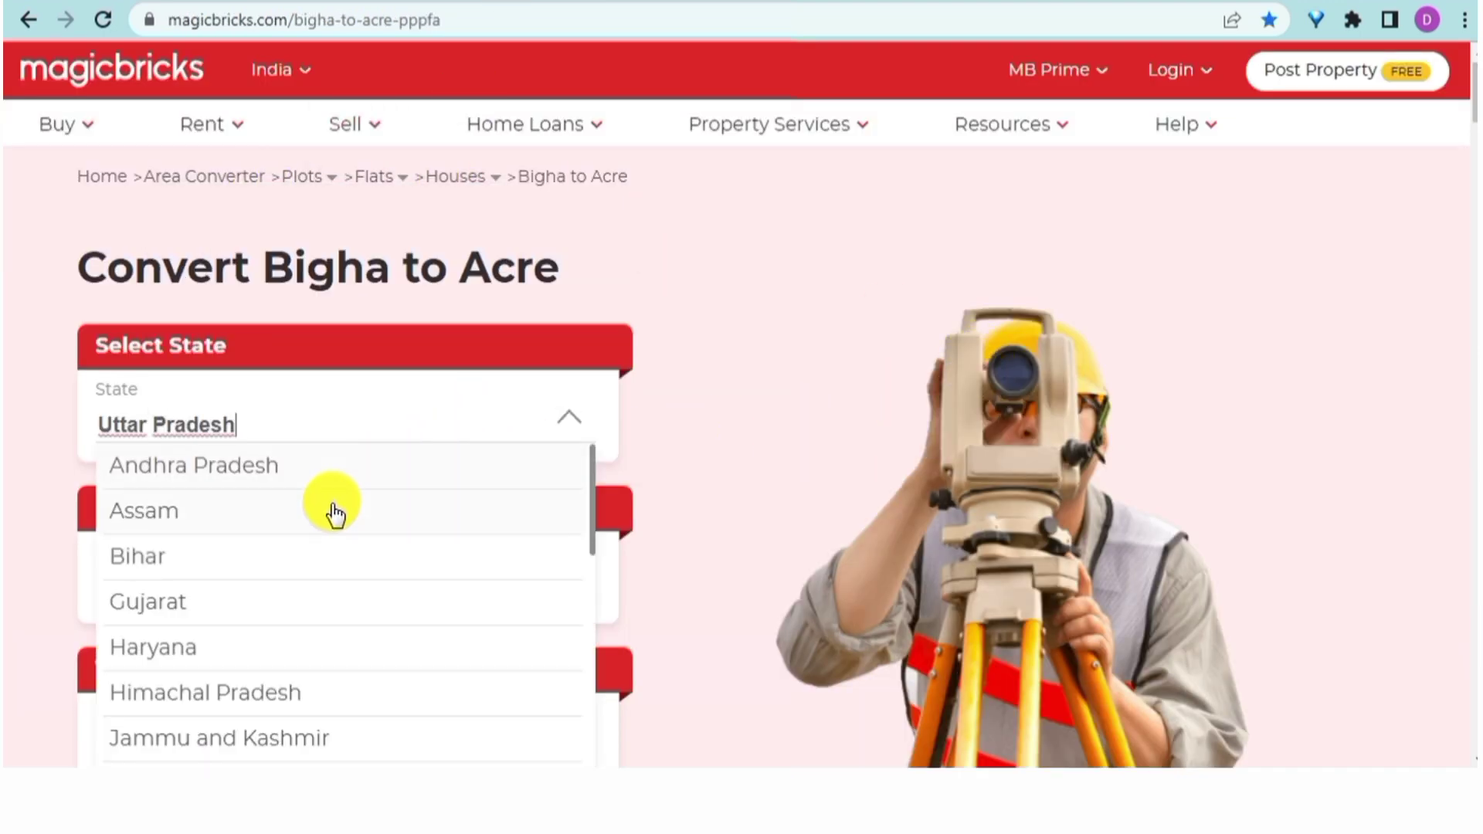
pyautogui.click(336, 516)
pyautogui.scroll(-2, 735, 390)
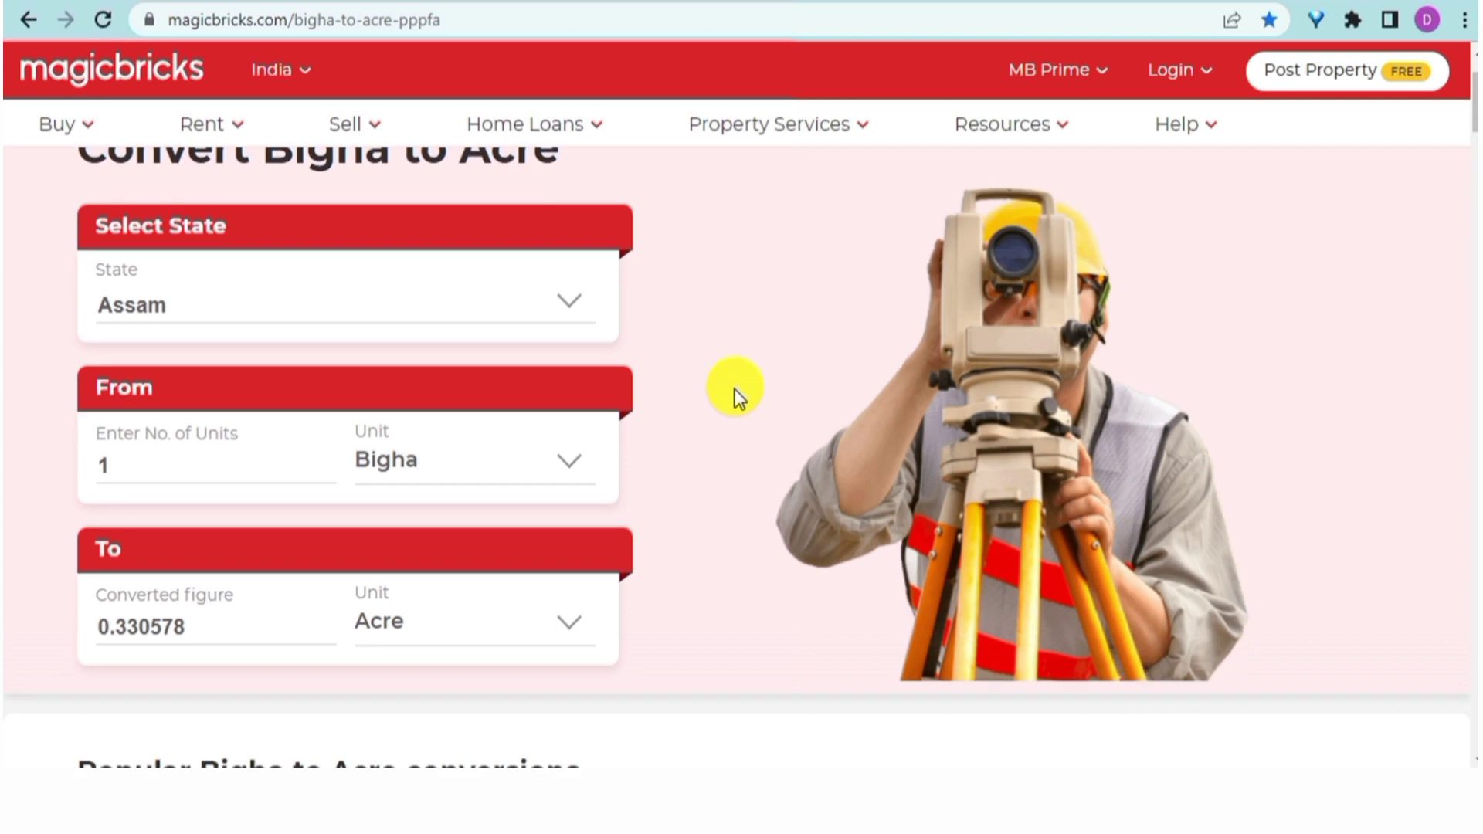
# Look through the units available to convert from, leaving Bigha selected
pyautogui.click(424, 463)
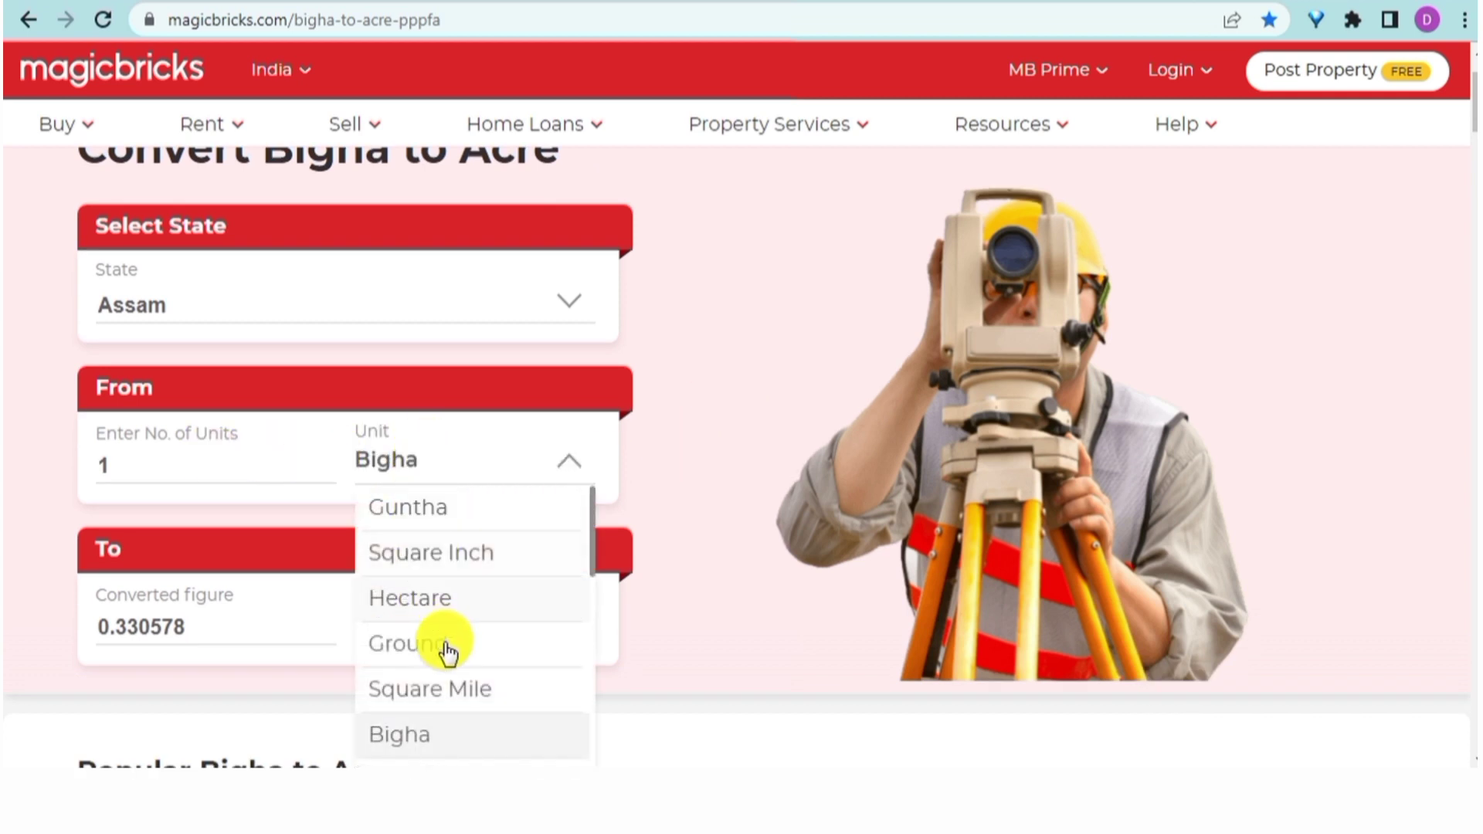
pyautogui.scroll(-3, 466, 630)
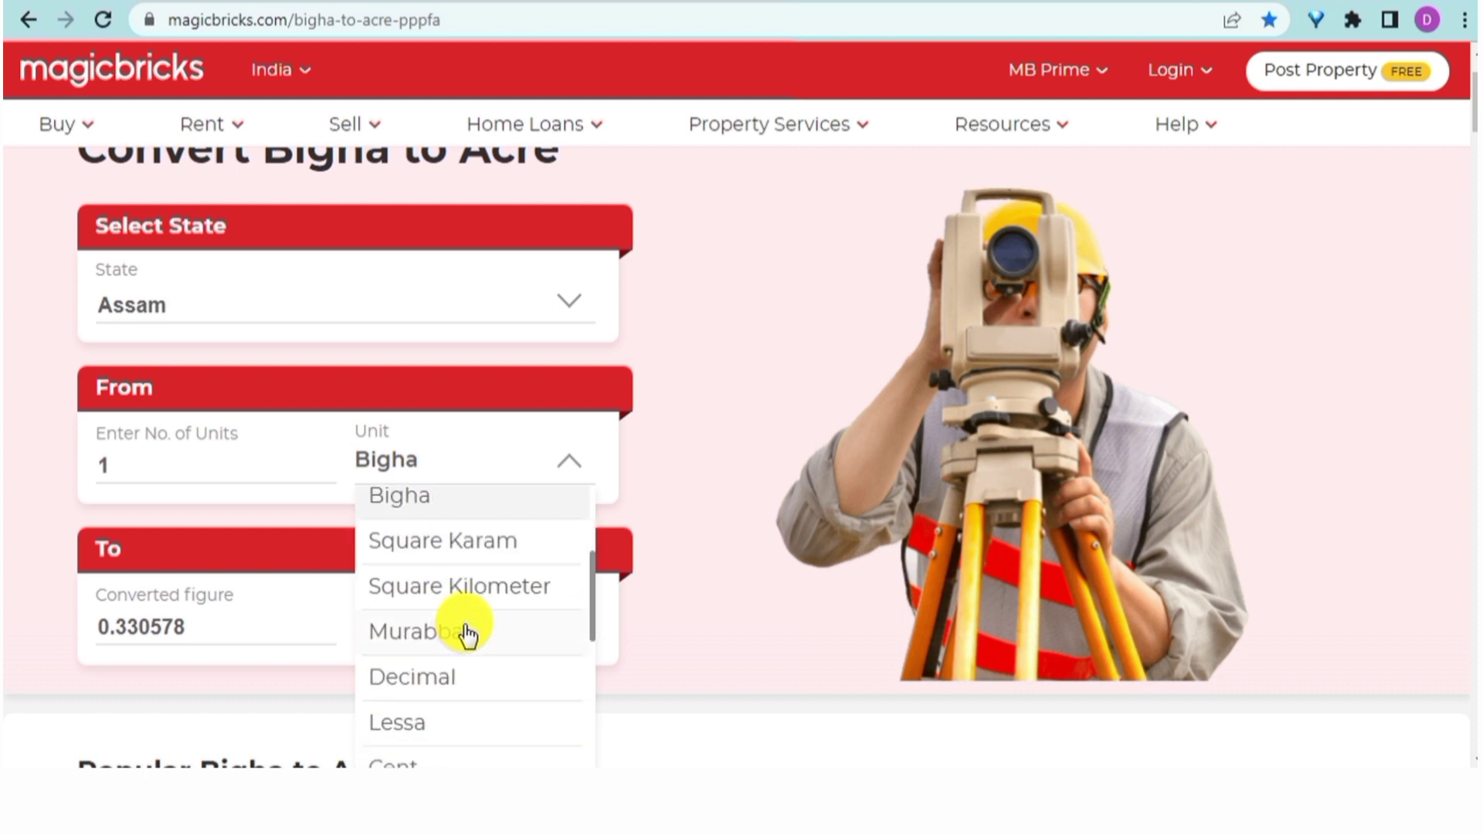
pyautogui.scroll(2, 497, 629)
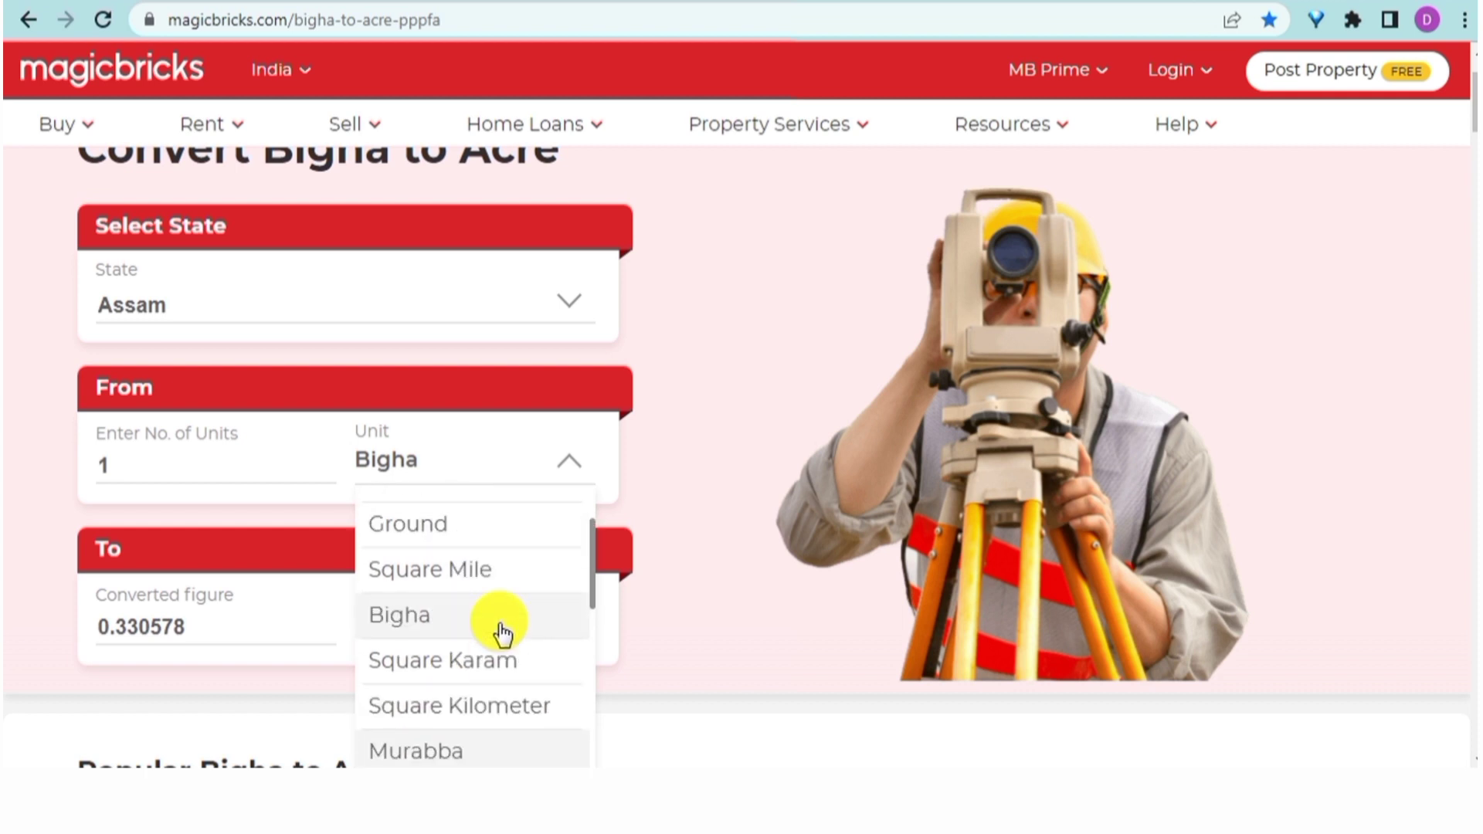
pyautogui.scroll(3, 479, 557)
pyautogui.scroll(-5, 481, 599)
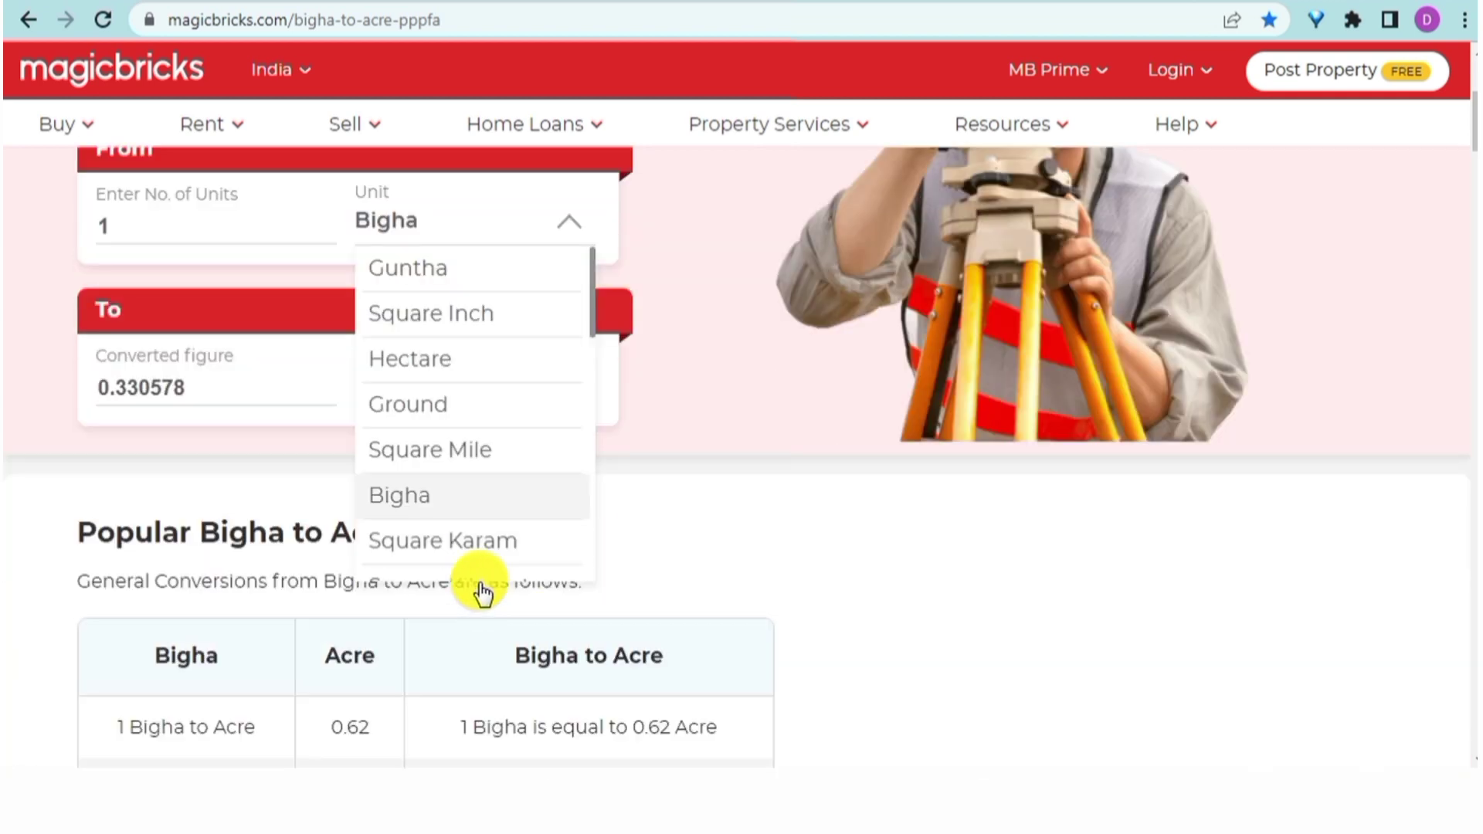
pyautogui.scroll(3, 579, 541)
pyautogui.click(788, 418)
# Set the number of bigha units to convert into acres to 2
pyautogui.scroll(-4, 513, 375)
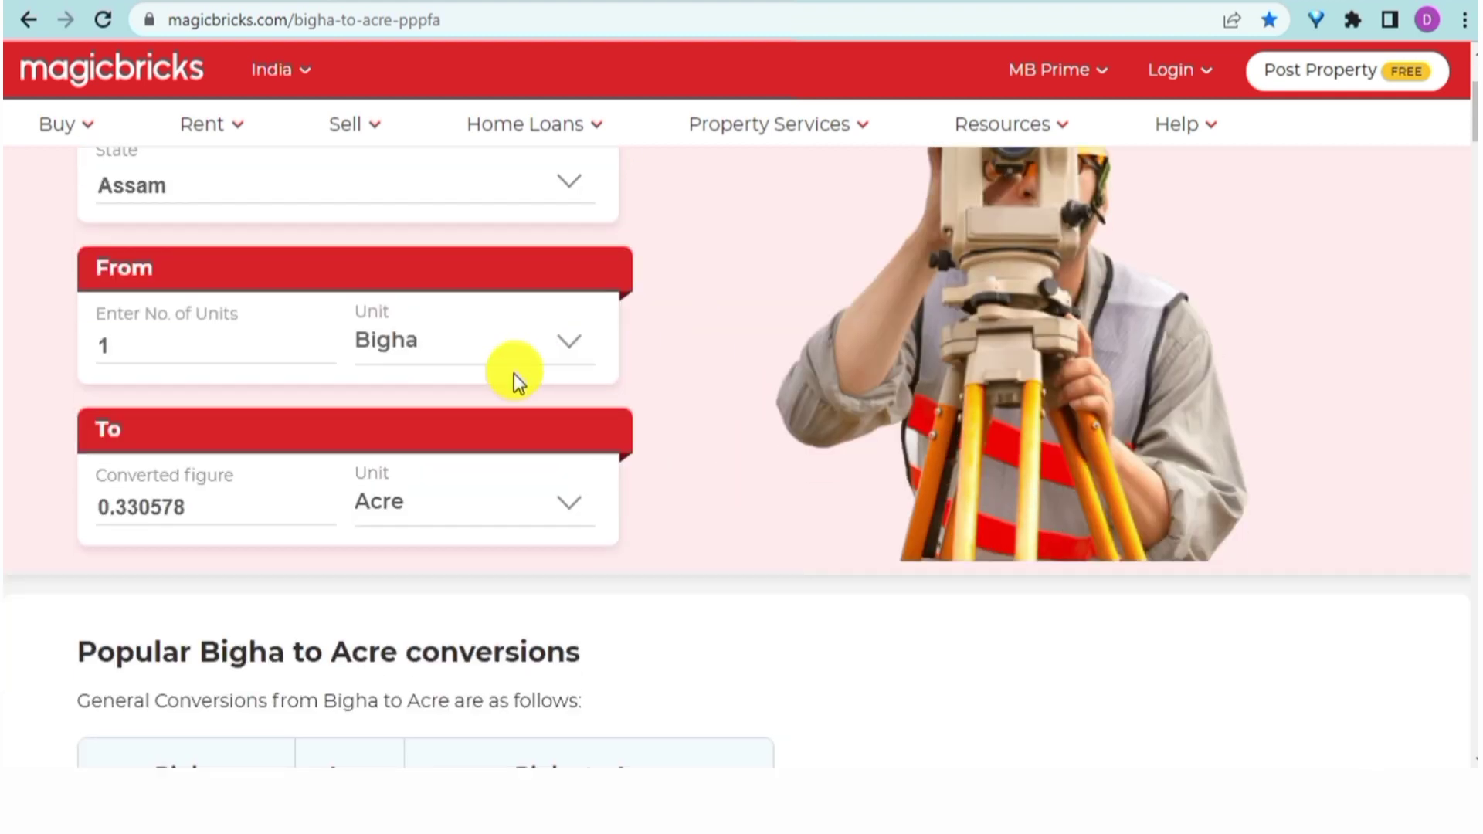
pyautogui.scroll(1, 663, 348)
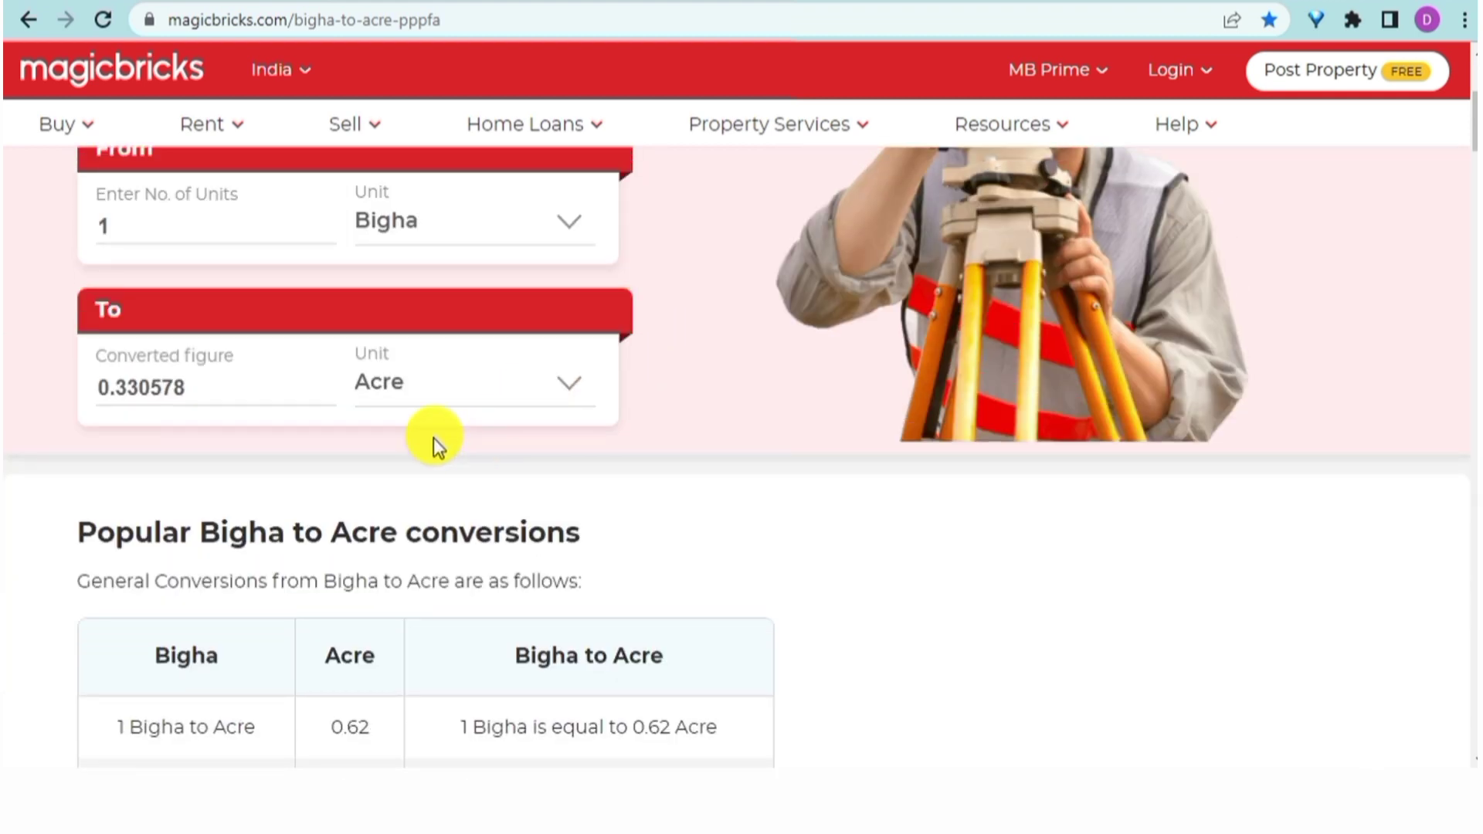
pyautogui.click(154, 215)
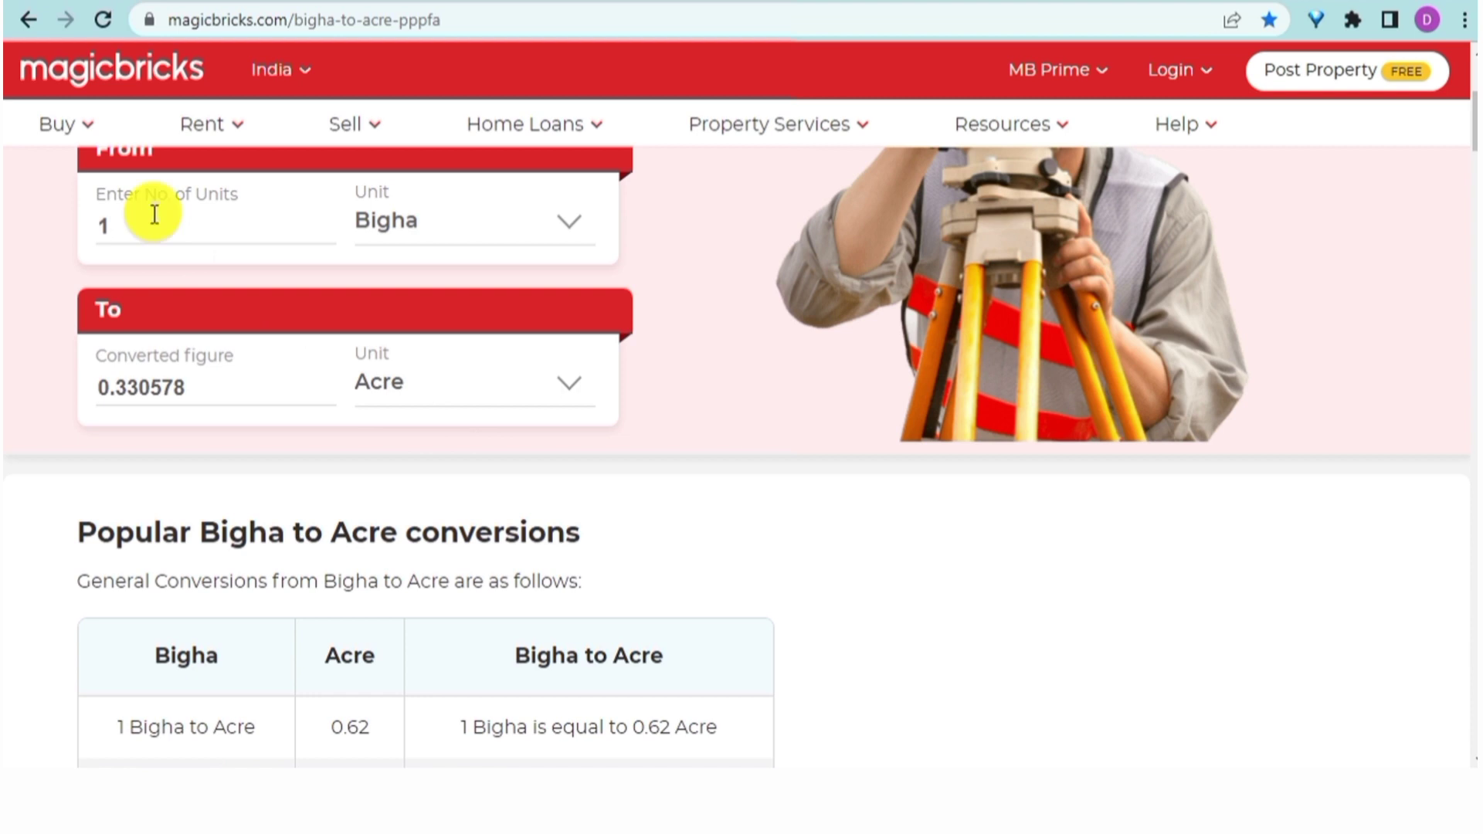
pyautogui.press('BackSpace')
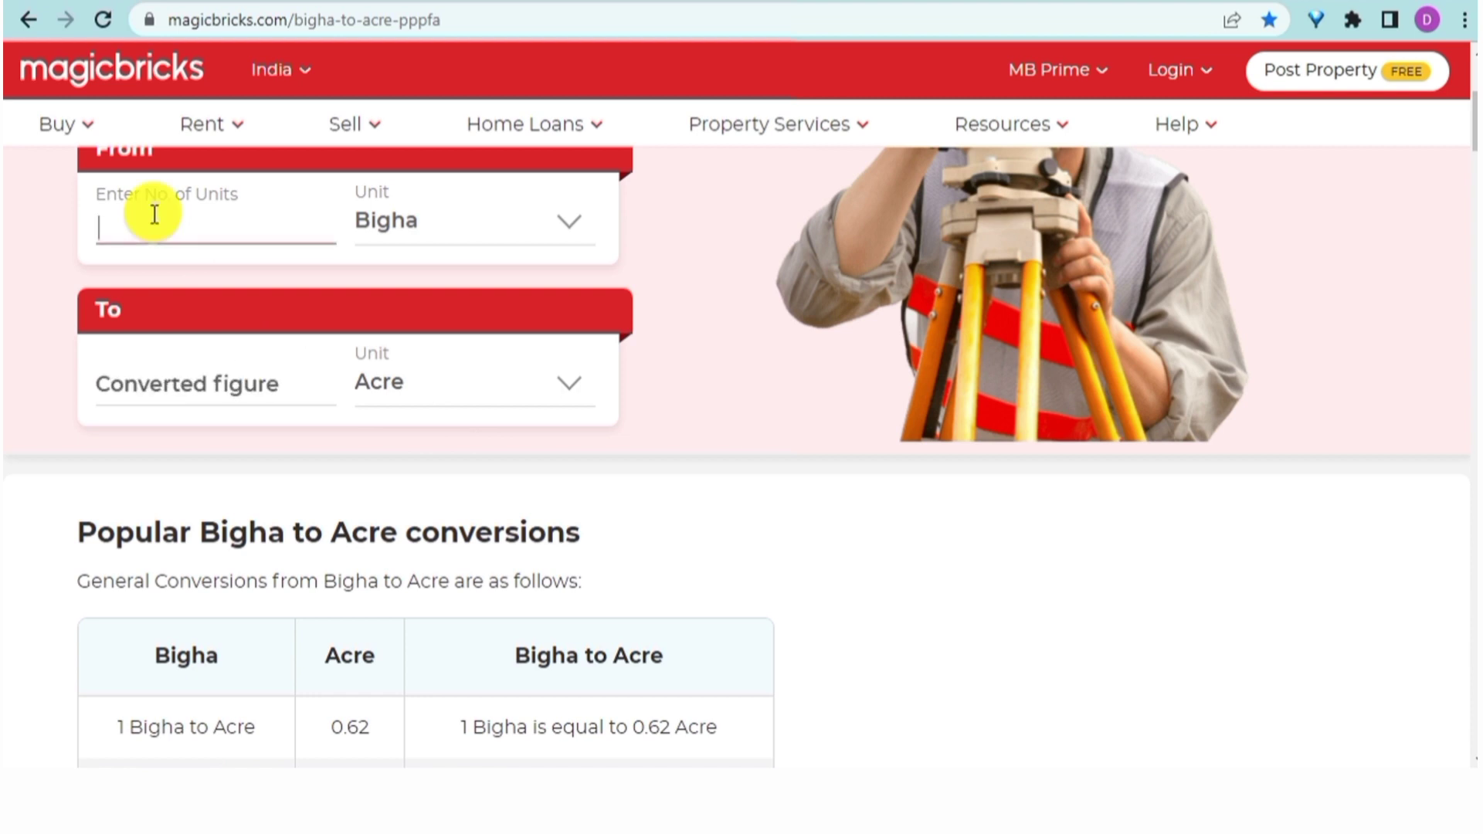
pyautogui.write('2')
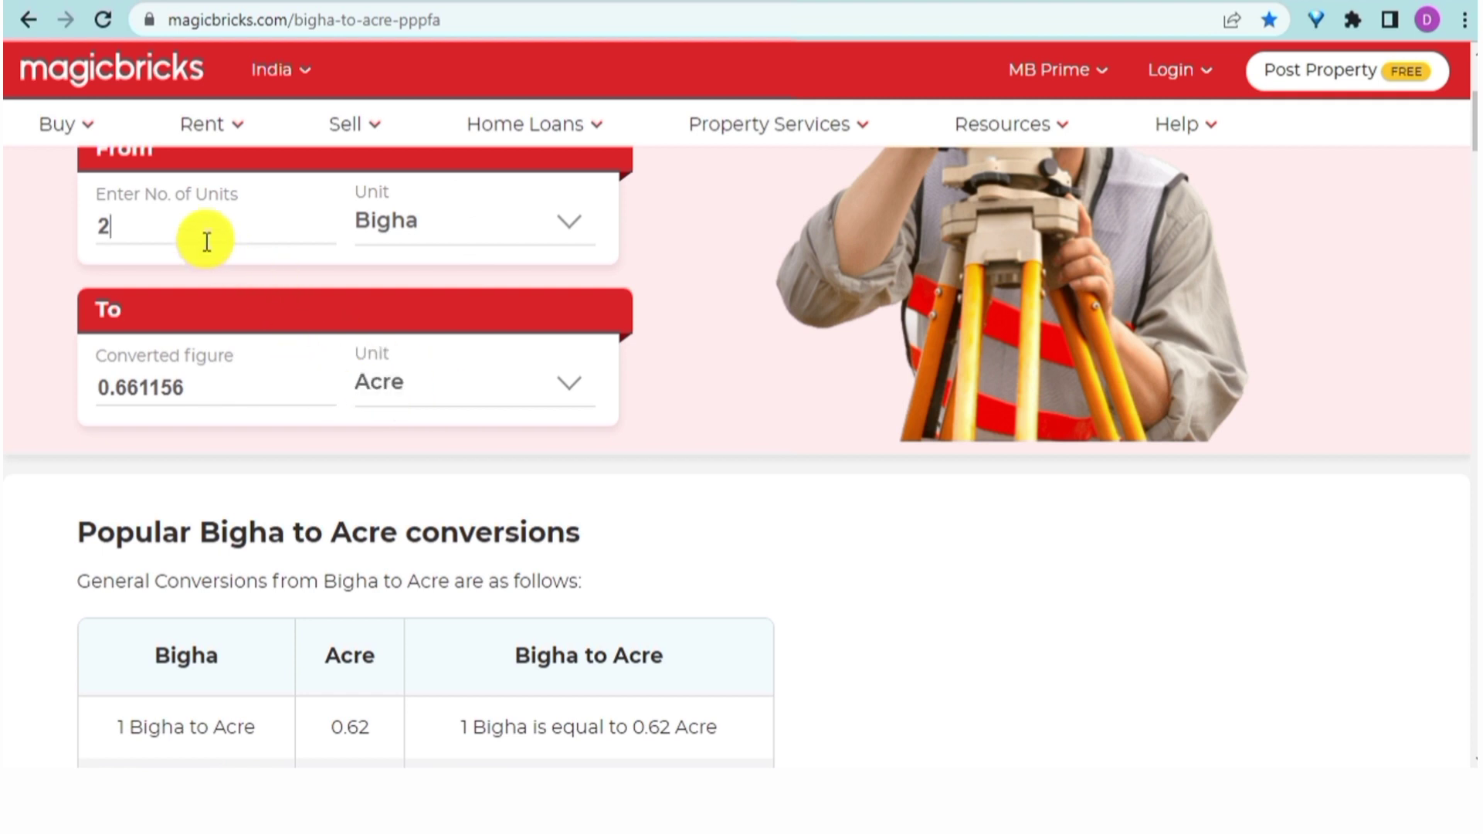
# Convert 3 bigha to acres and copy the result, 0.991734, into the application's Area In Acres field
pyautogui.press('BackSpace')
pyautogui.write('3')
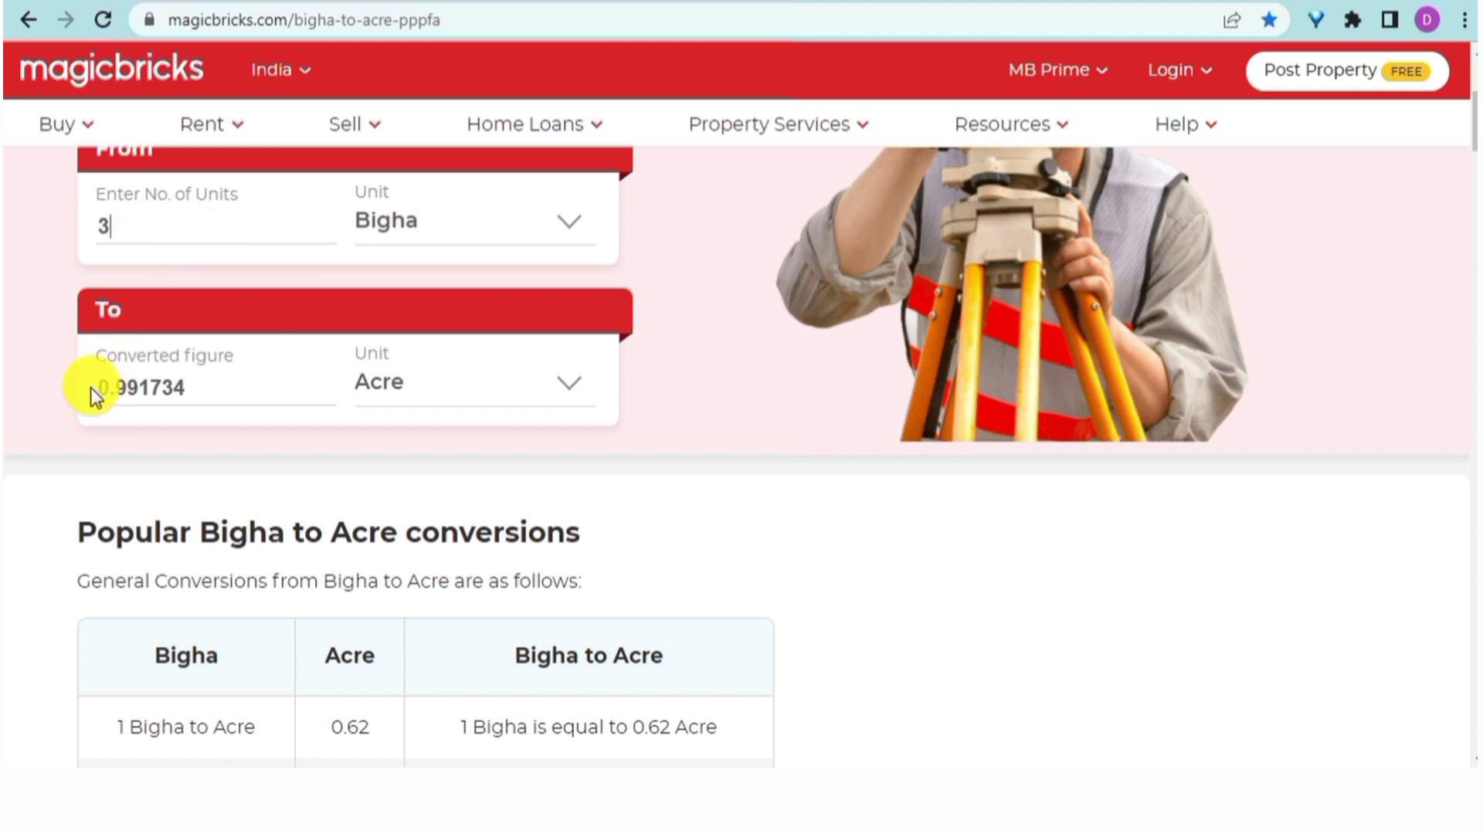
pyautogui.doubleClick(170, 388)
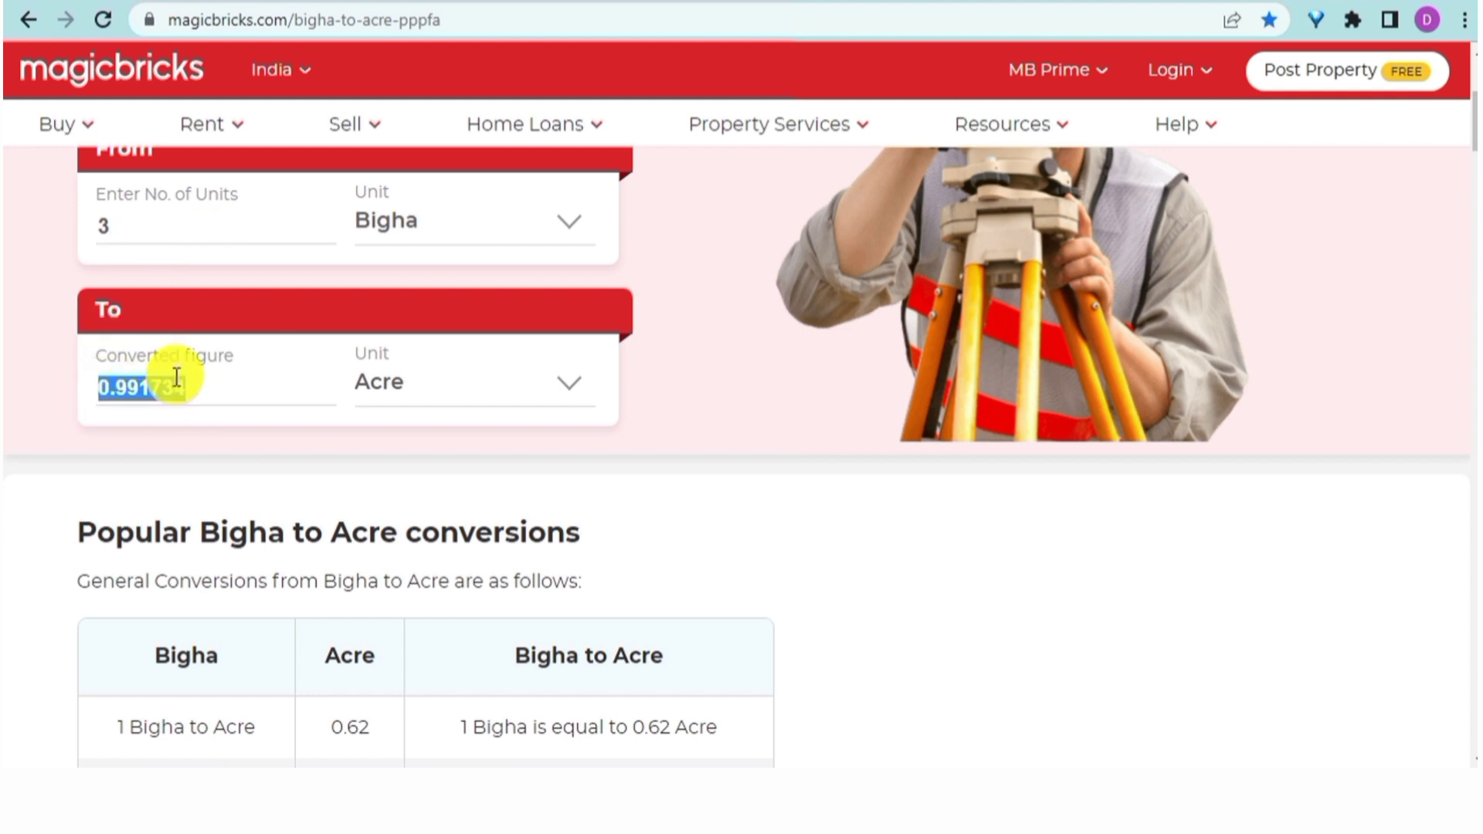
pyautogui.rightClick(157, 388)
pyautogui.click(252, 408)
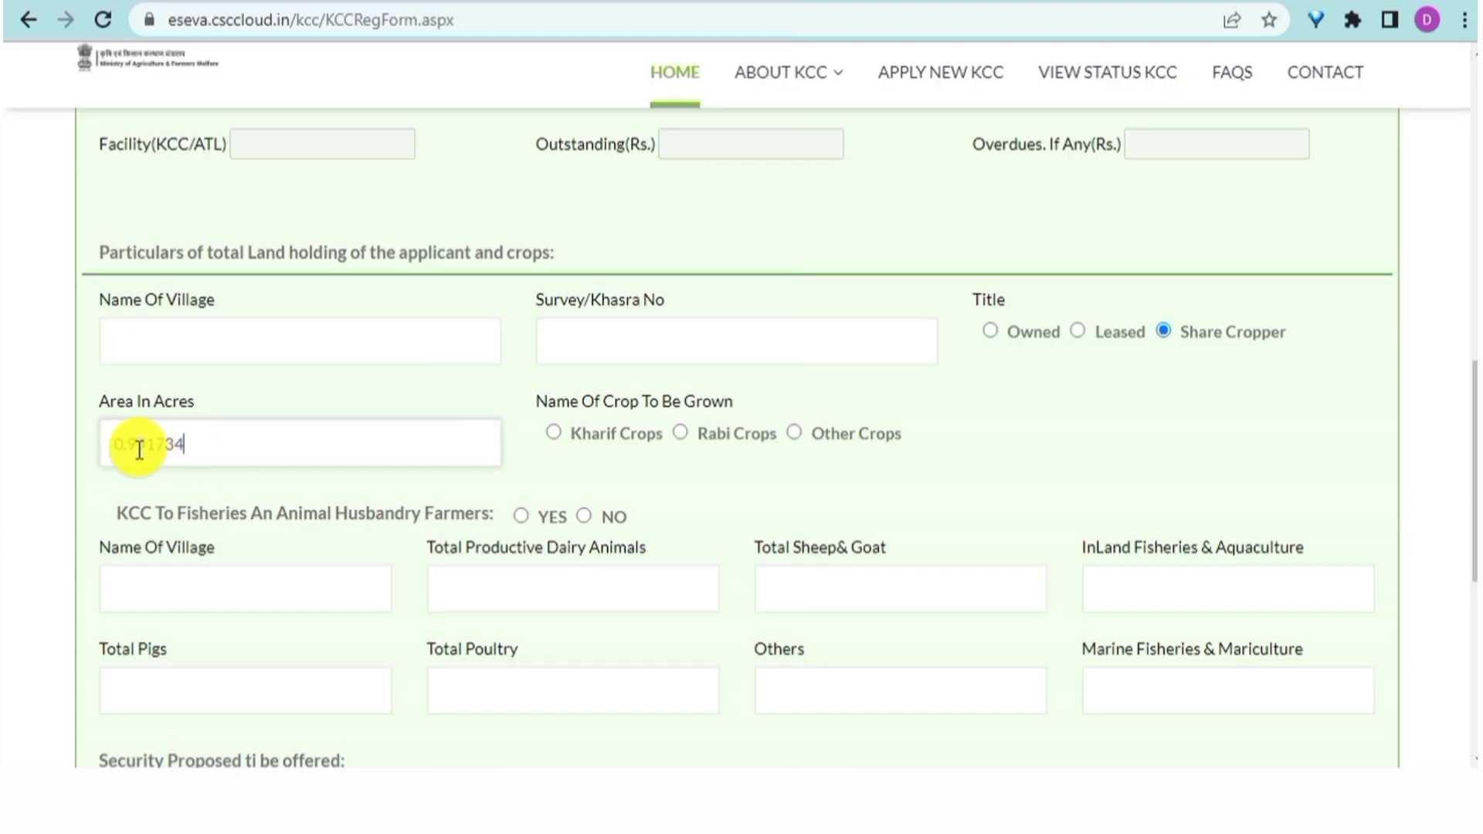
# Set the land holding's title to Owned and the crop to be grown to Kharif Crops
pyautogui.click(561, 355)
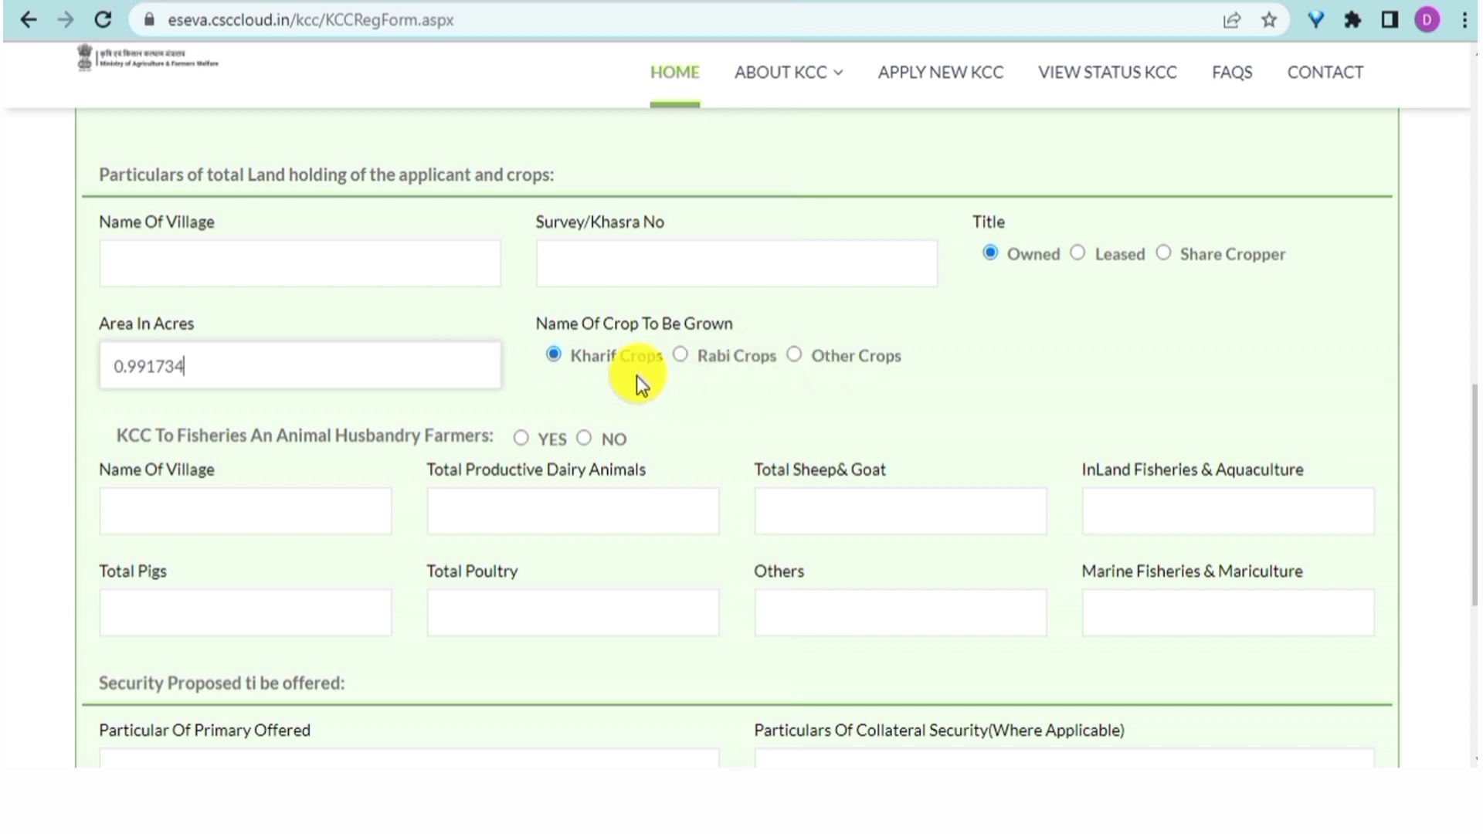
pyautogui.click(552, 357)
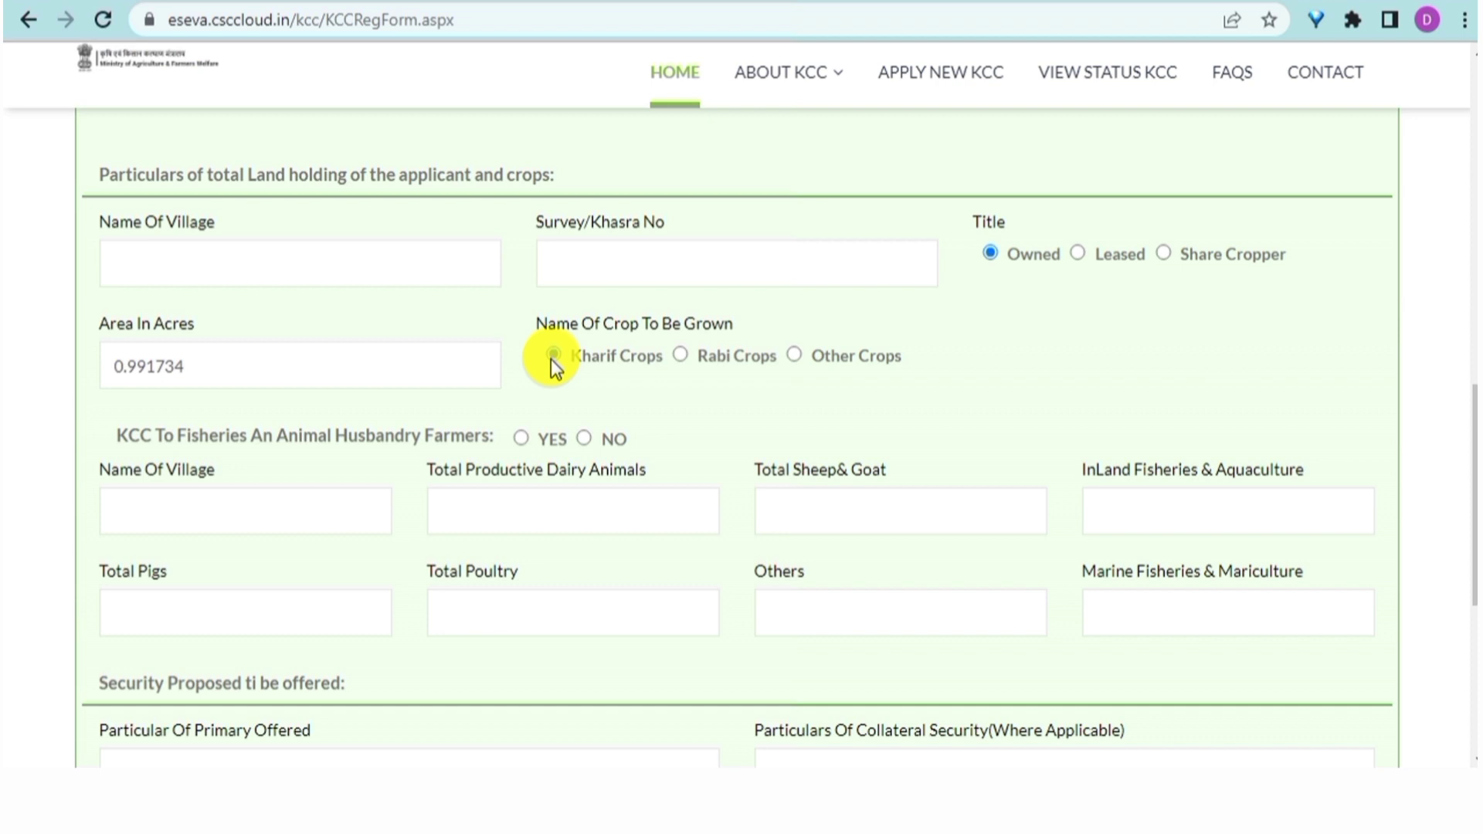
pyautogui.click(681, 354)
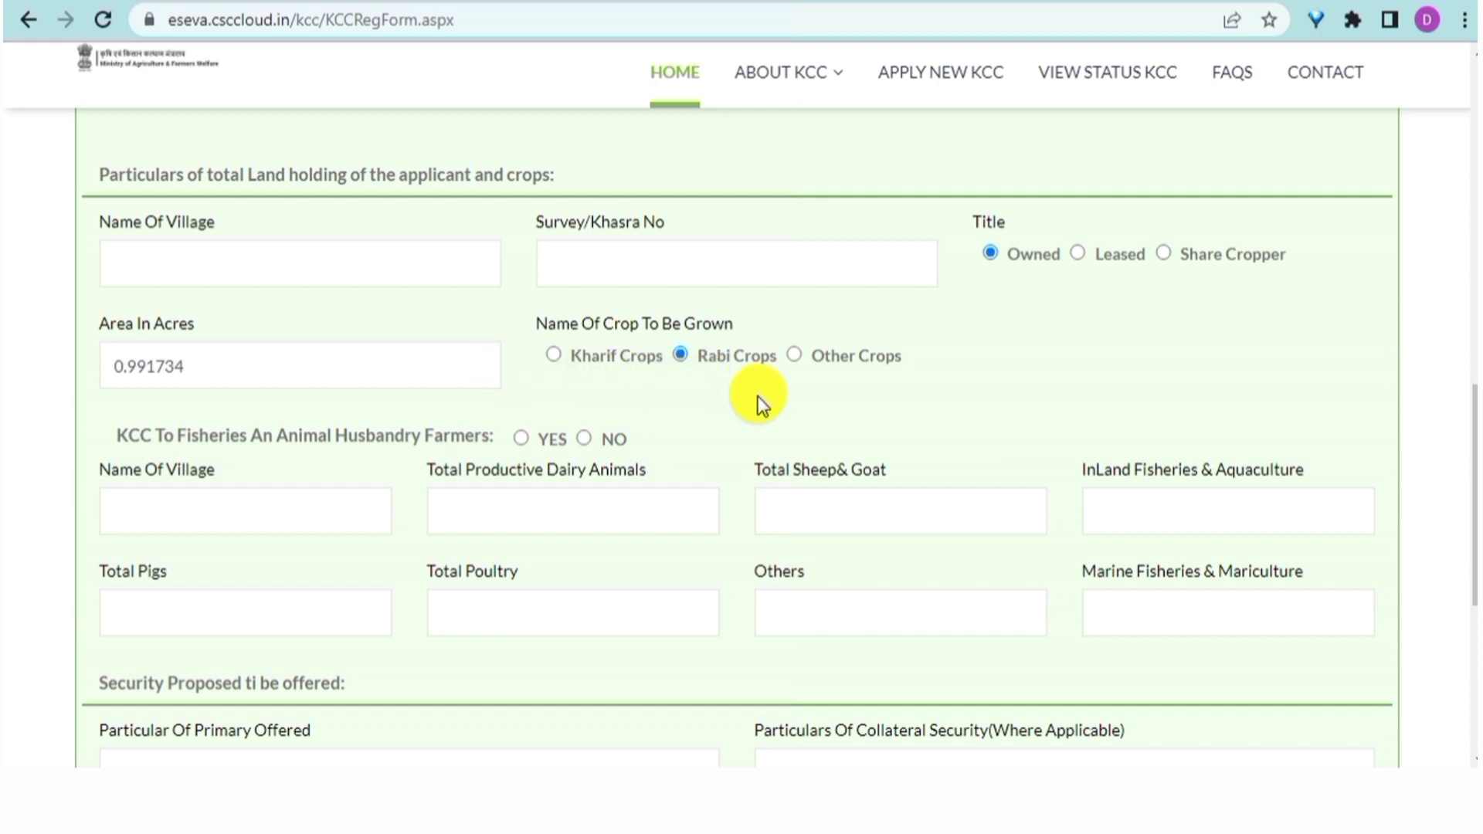
pyautogui.click(554, 356)
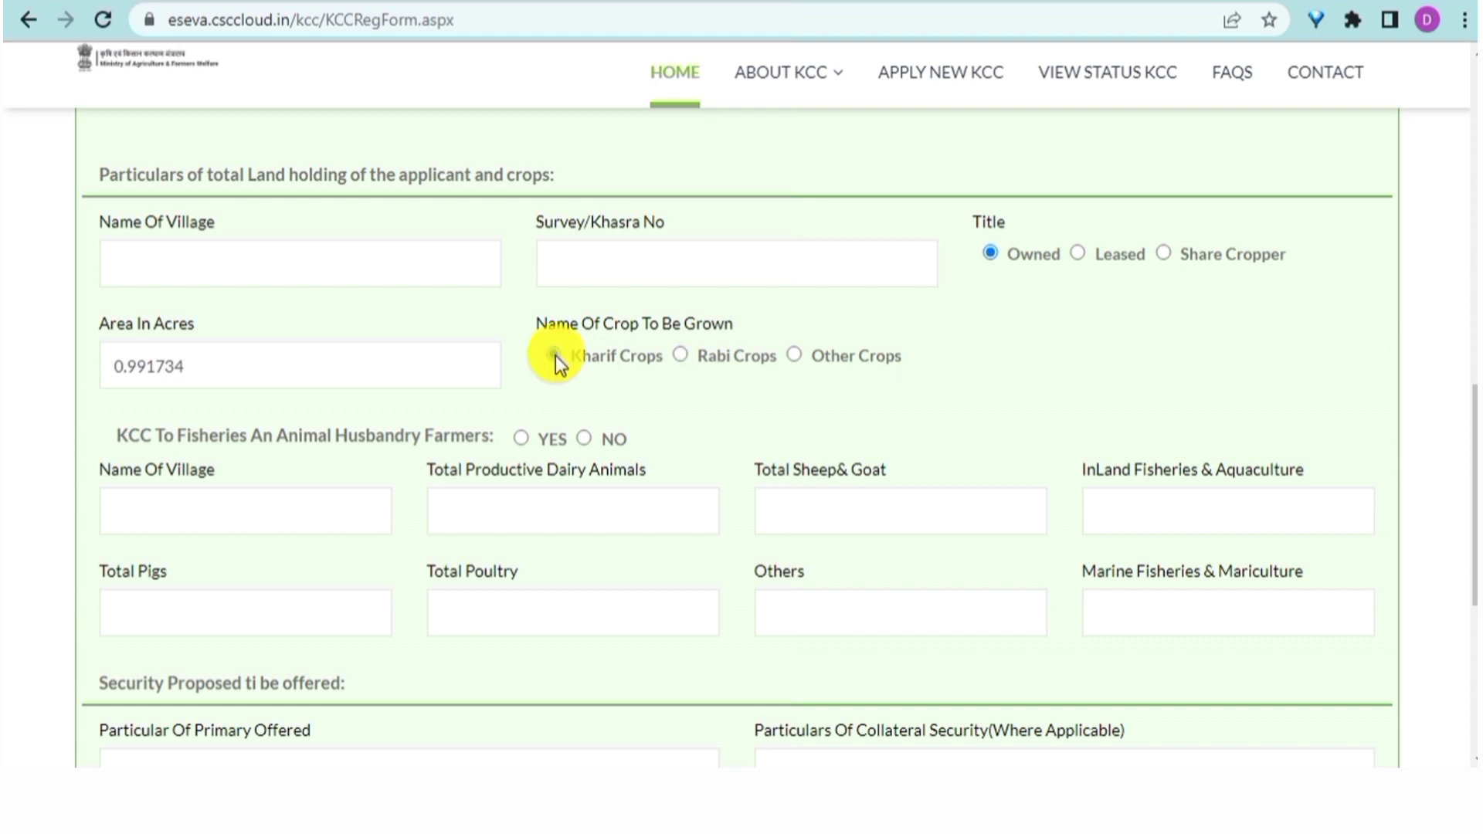
# Try both answers for KCC to fisheries and animal husbandry farmers, leaving it set to YES
pyautogui.scroll(-3, 105, 174)
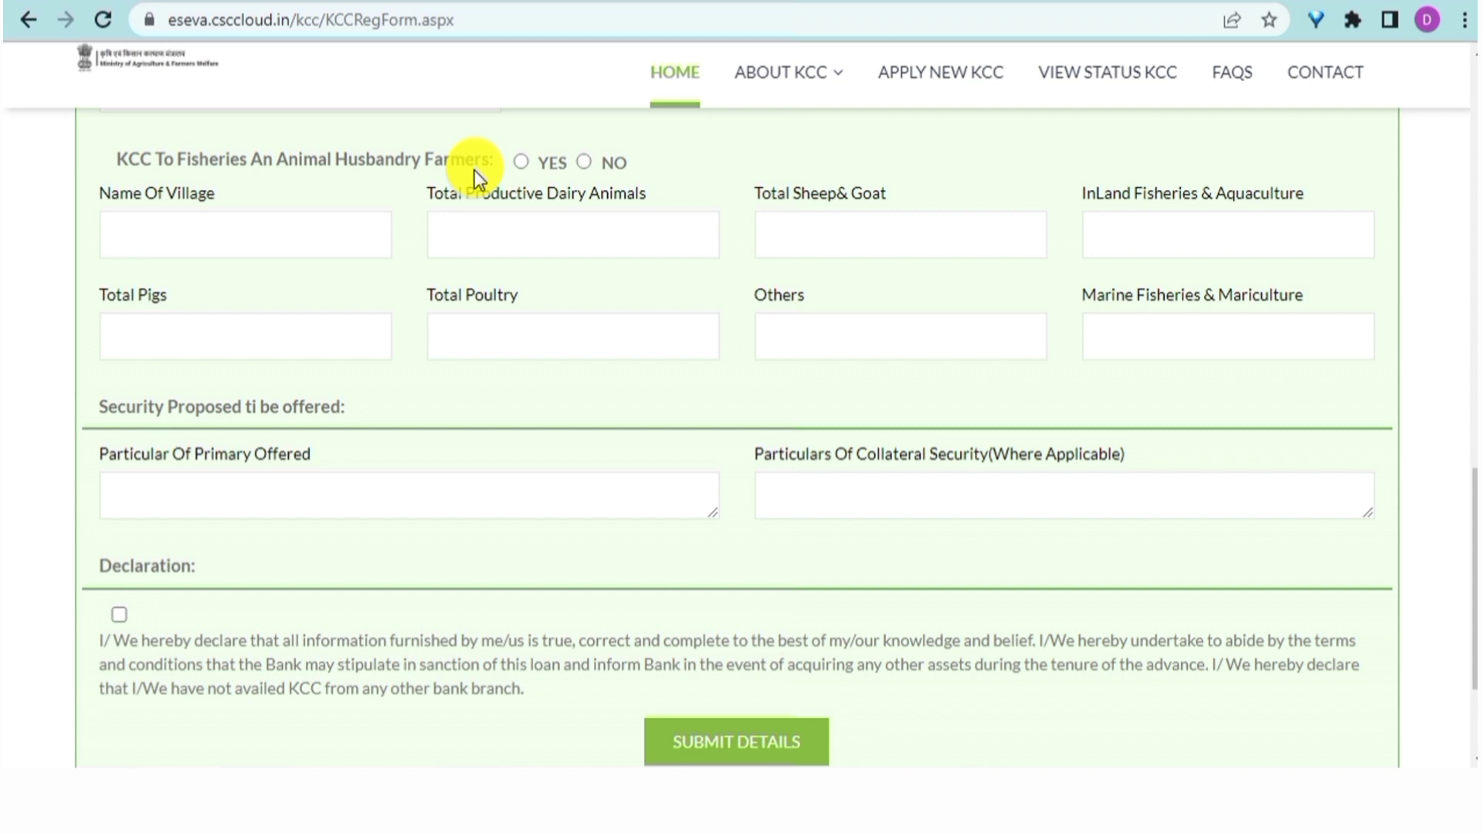
pyautogui.click(522, 162)
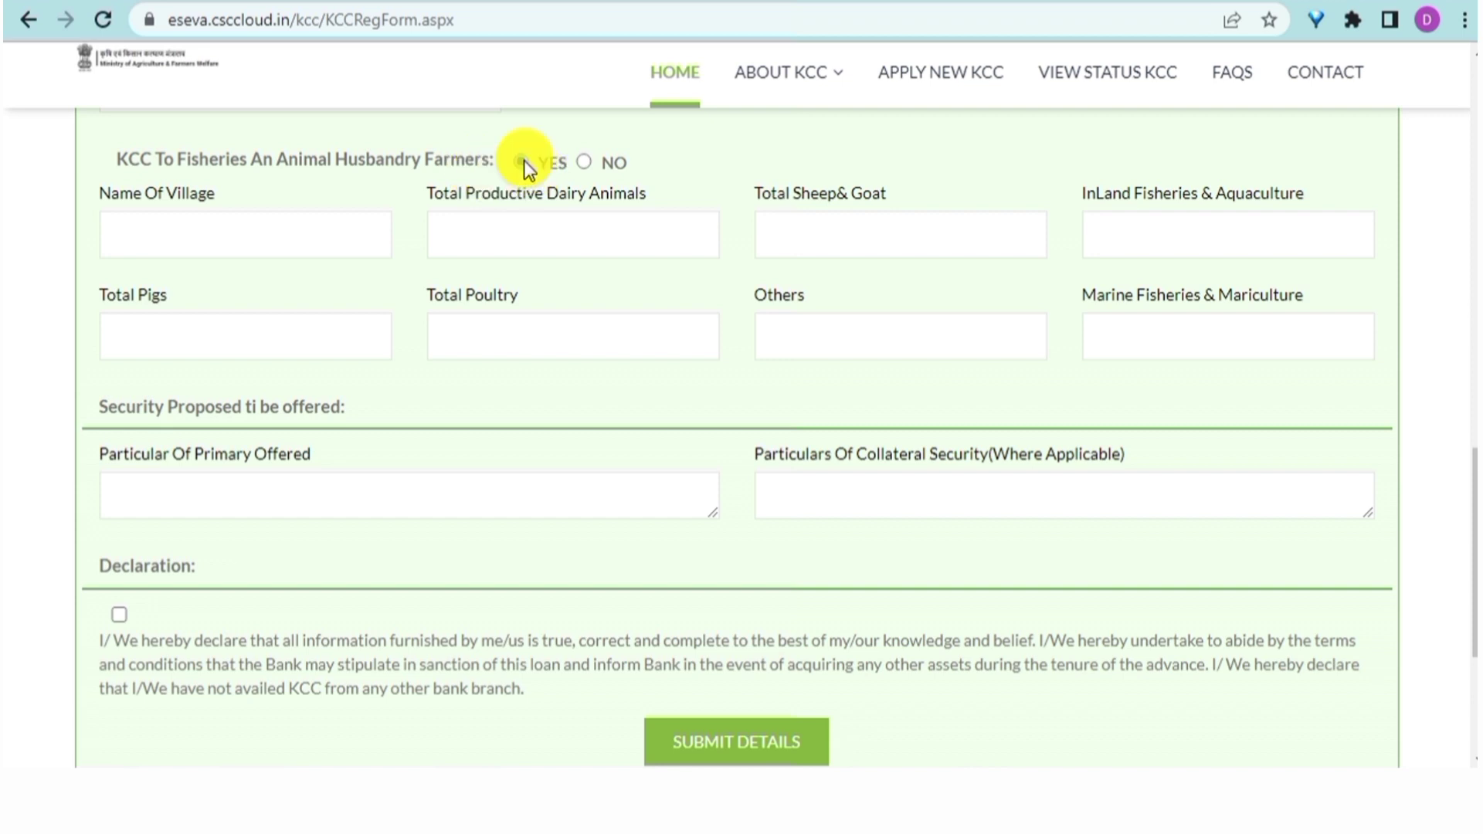
pyautogui.click(585, 164)
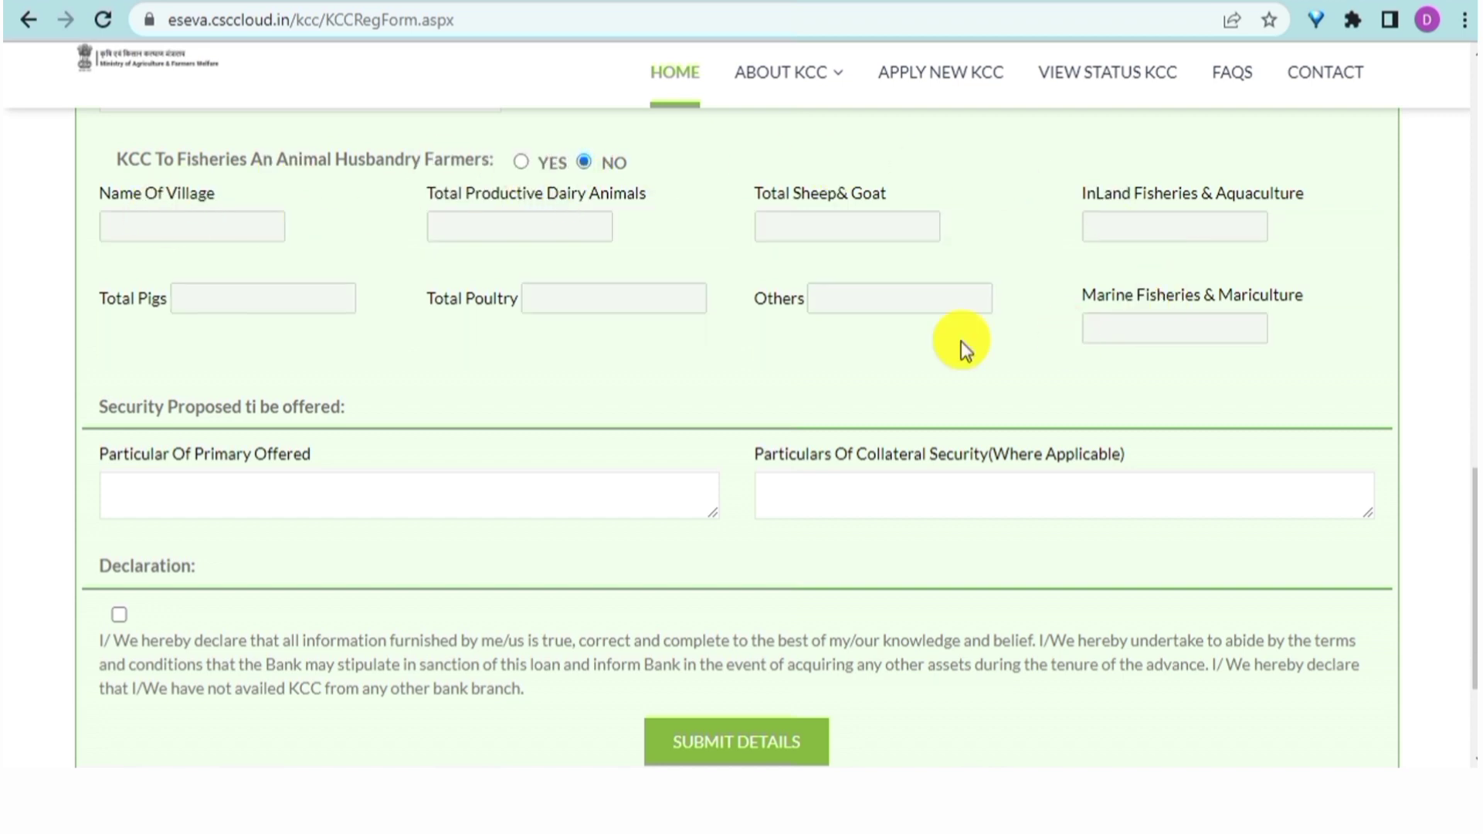
pyautogui.click(521, 161)
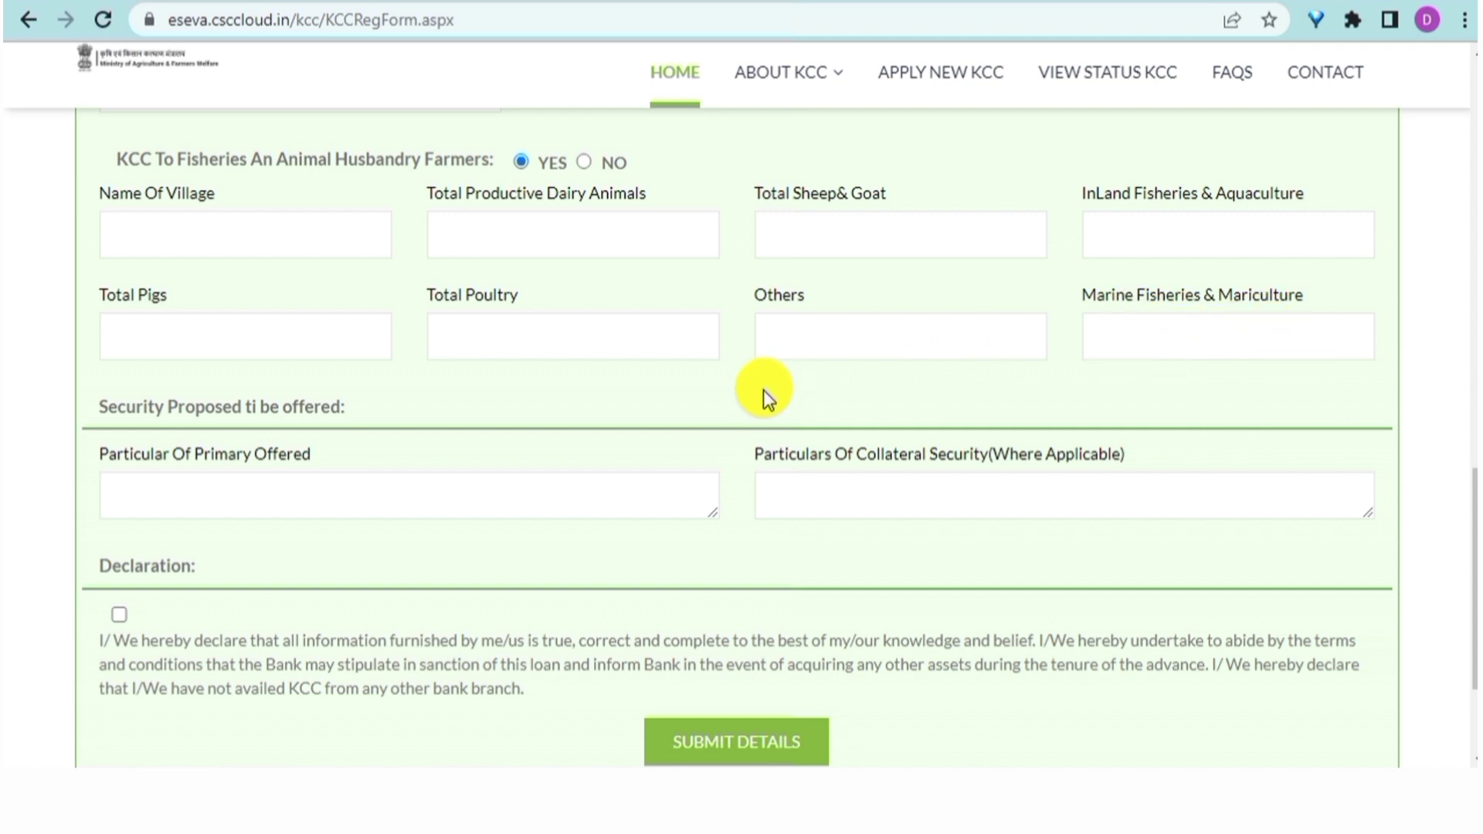
# Enter "Ownland" as the particulars of both the primary security and the collateral security
pyautogui.click(391, 475)
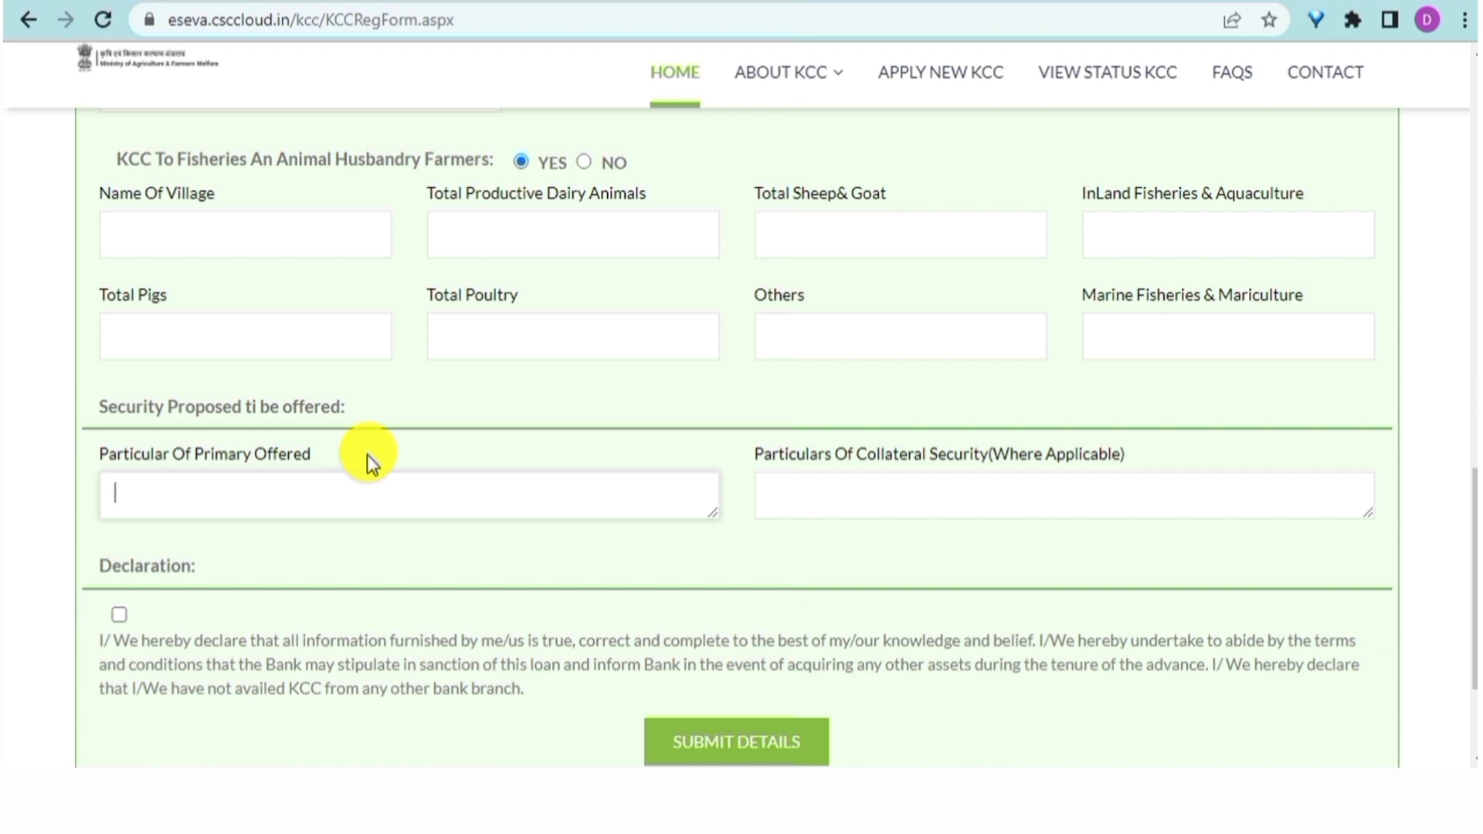
pyautogui.write('O')
pyautogui.write('wn')
pyautogui.write('loan')
pyautogui.press('BackSpace')
pyautogui.press('BackSpace')
pyautogui.press('BackSpace')
pyautogui.write('and')
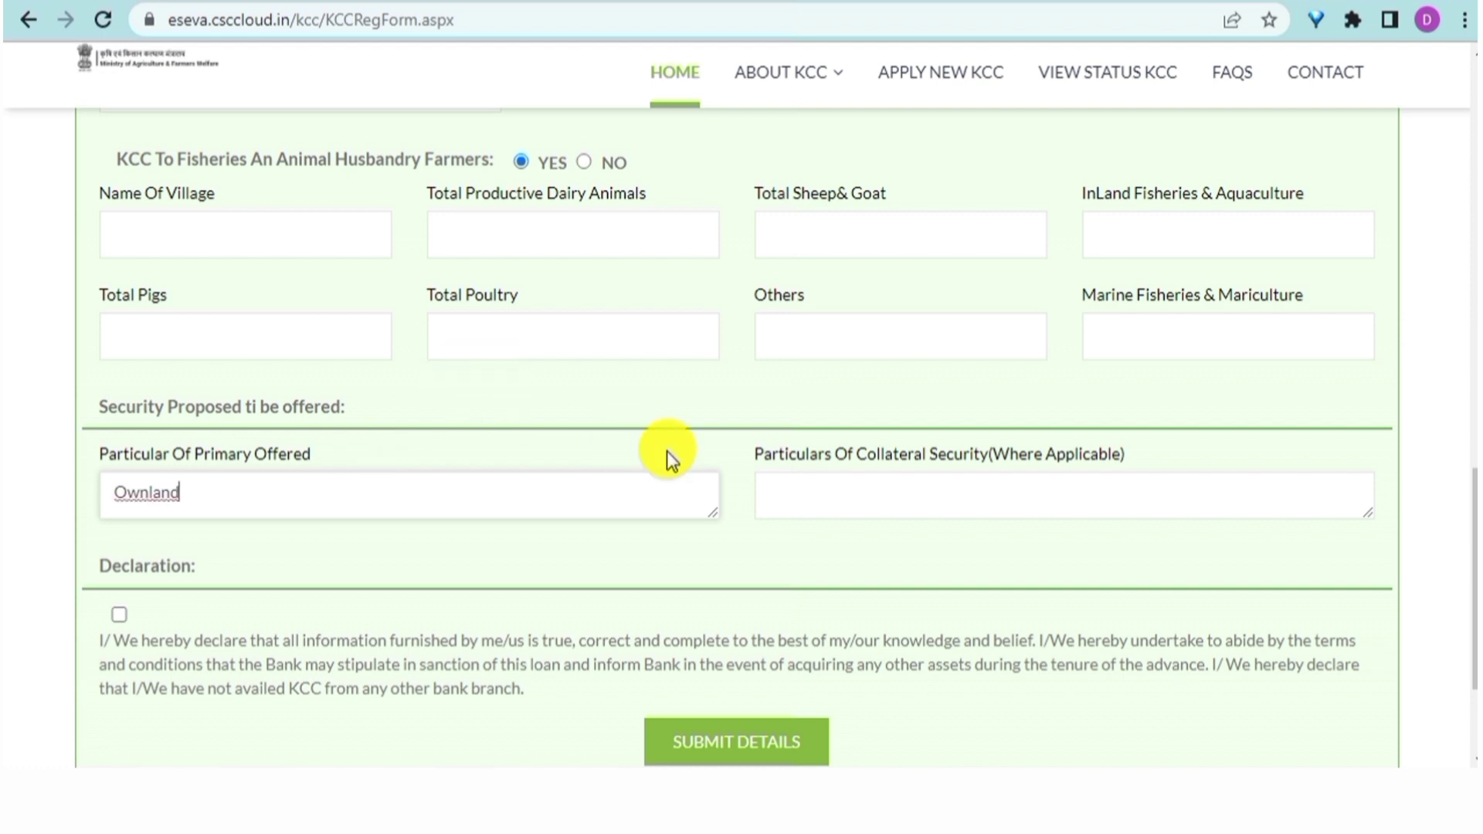
pyautogui.click(811, 483)
pyautogui.write('O')
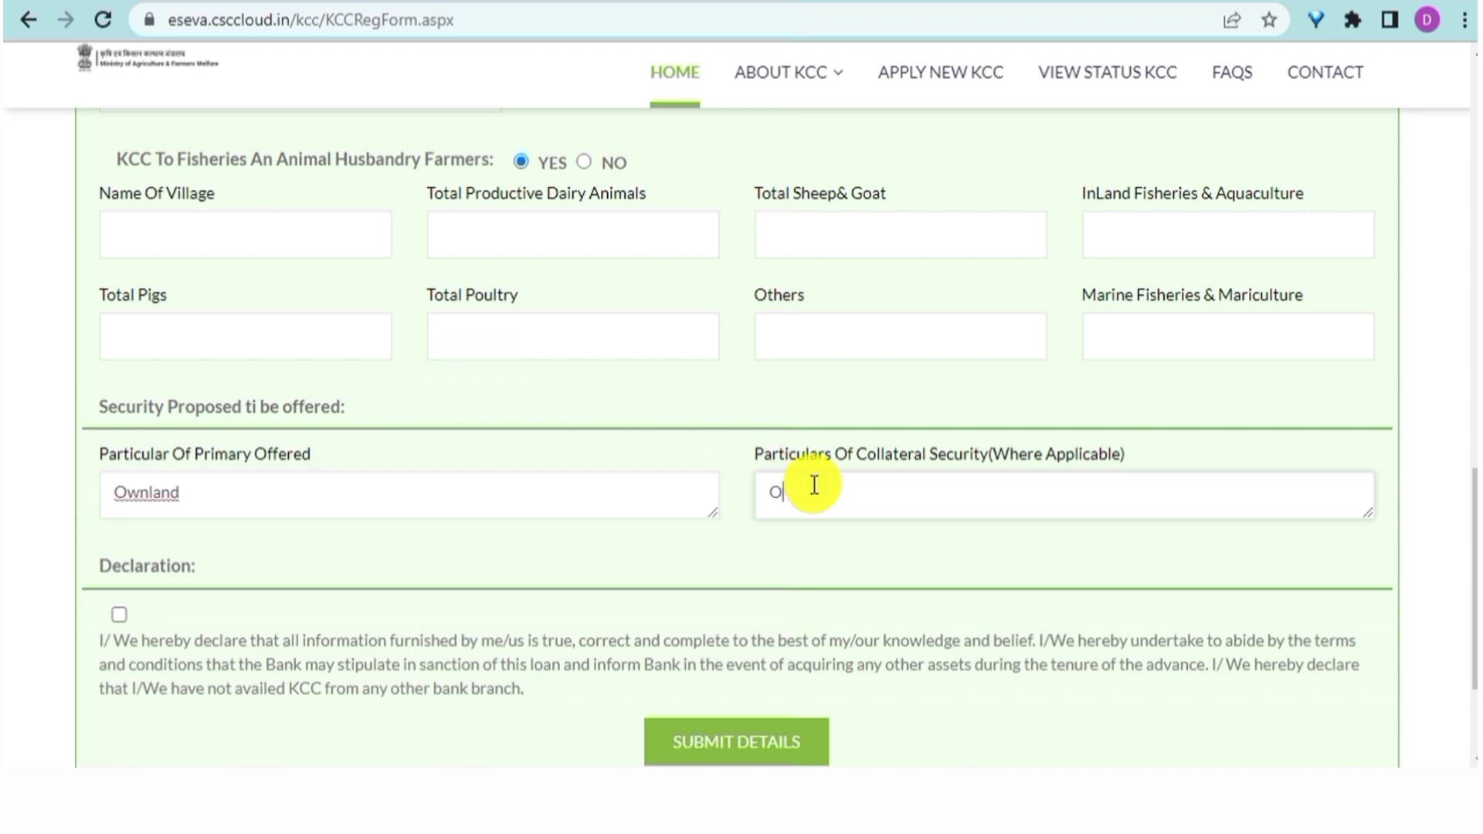
pyautogui.write('wnland')
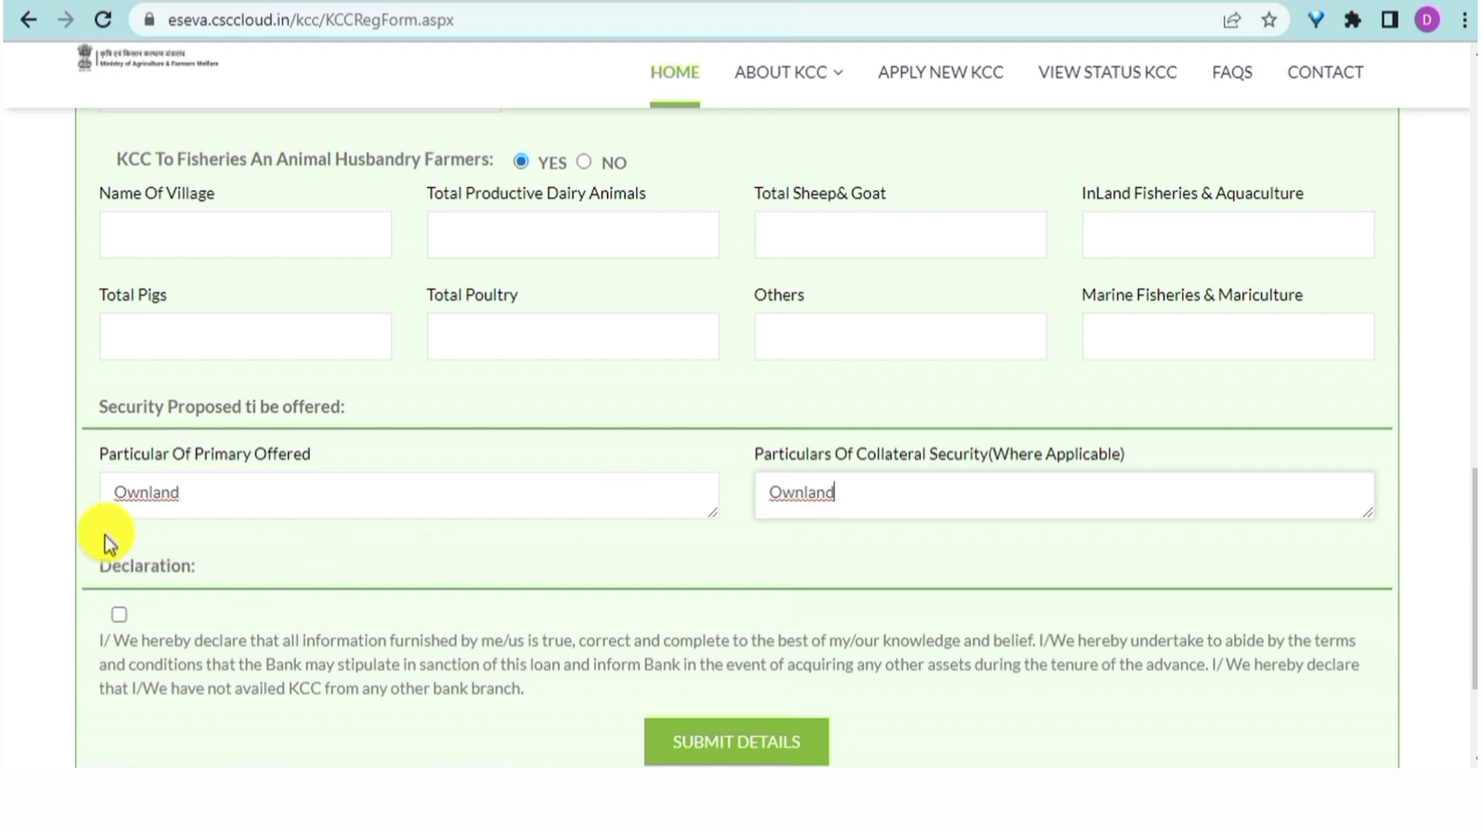
# Accept the declaration and submit the application details
pyautogui.click(120, 615)
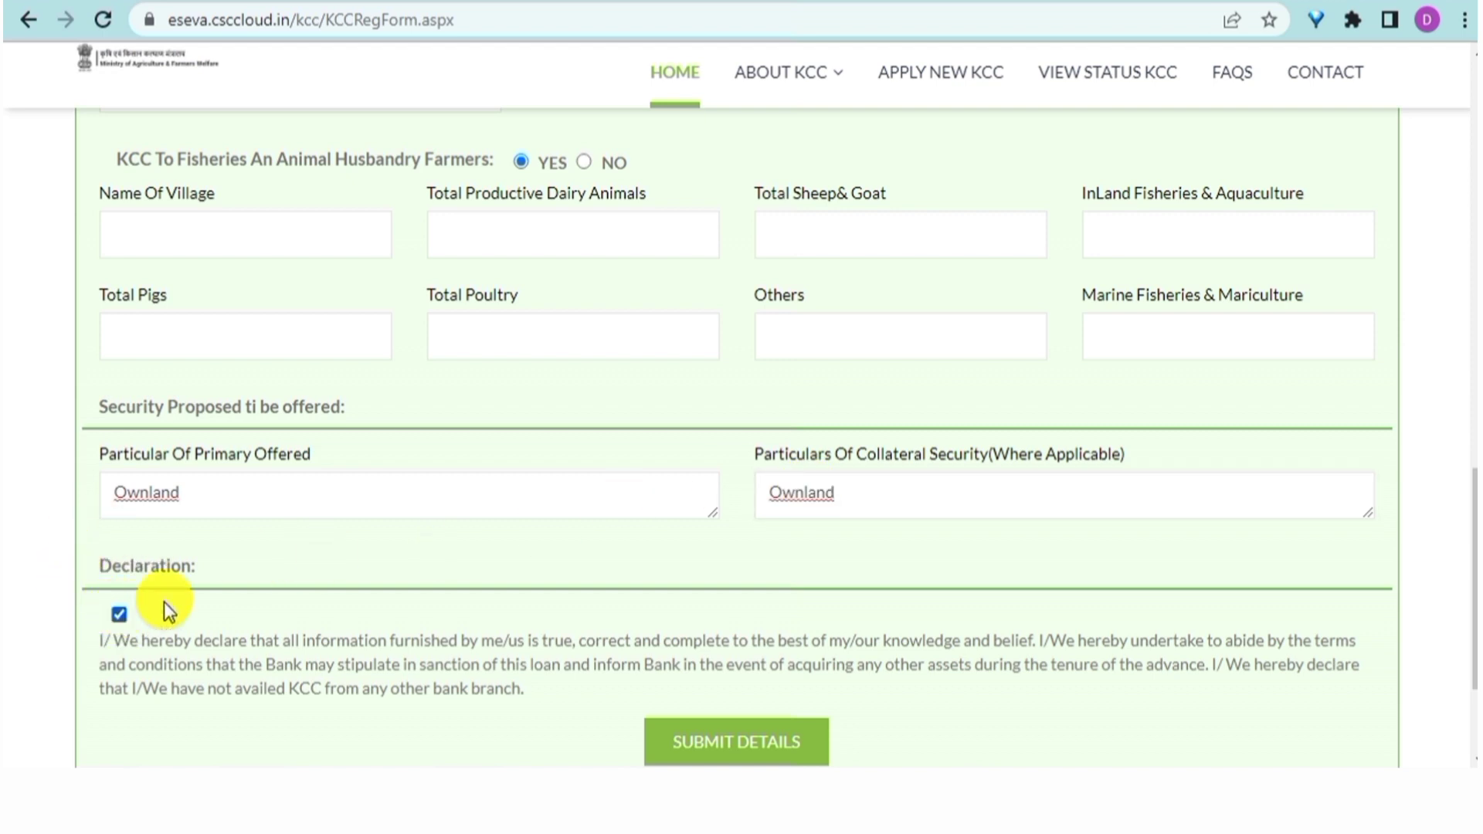
pyautogui.click(749, 746)
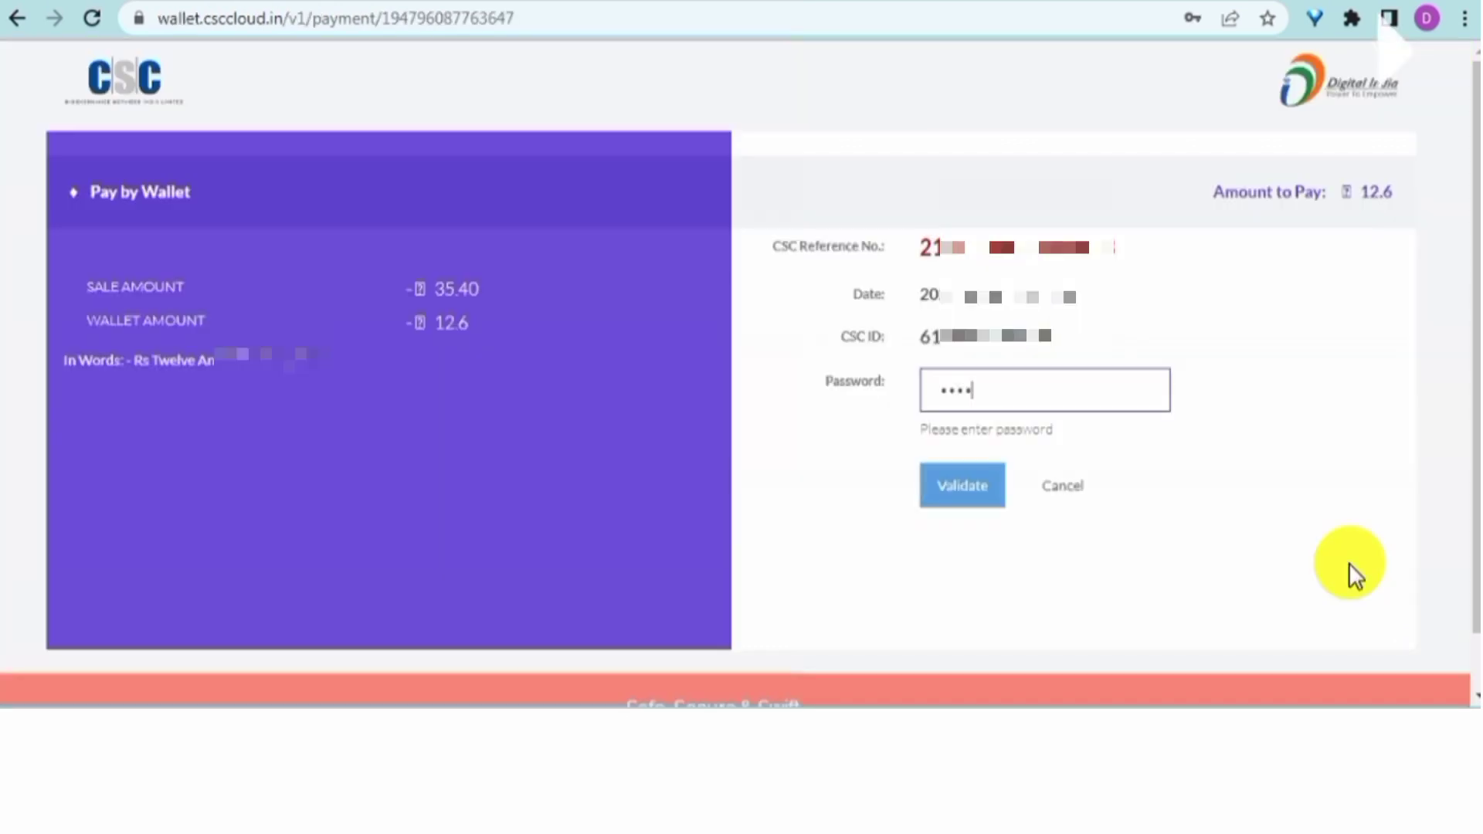
# Validate the CSC wallet payment with the account password and pay the 12.6 amount with the wallet PIN
pyautogui.write('****')
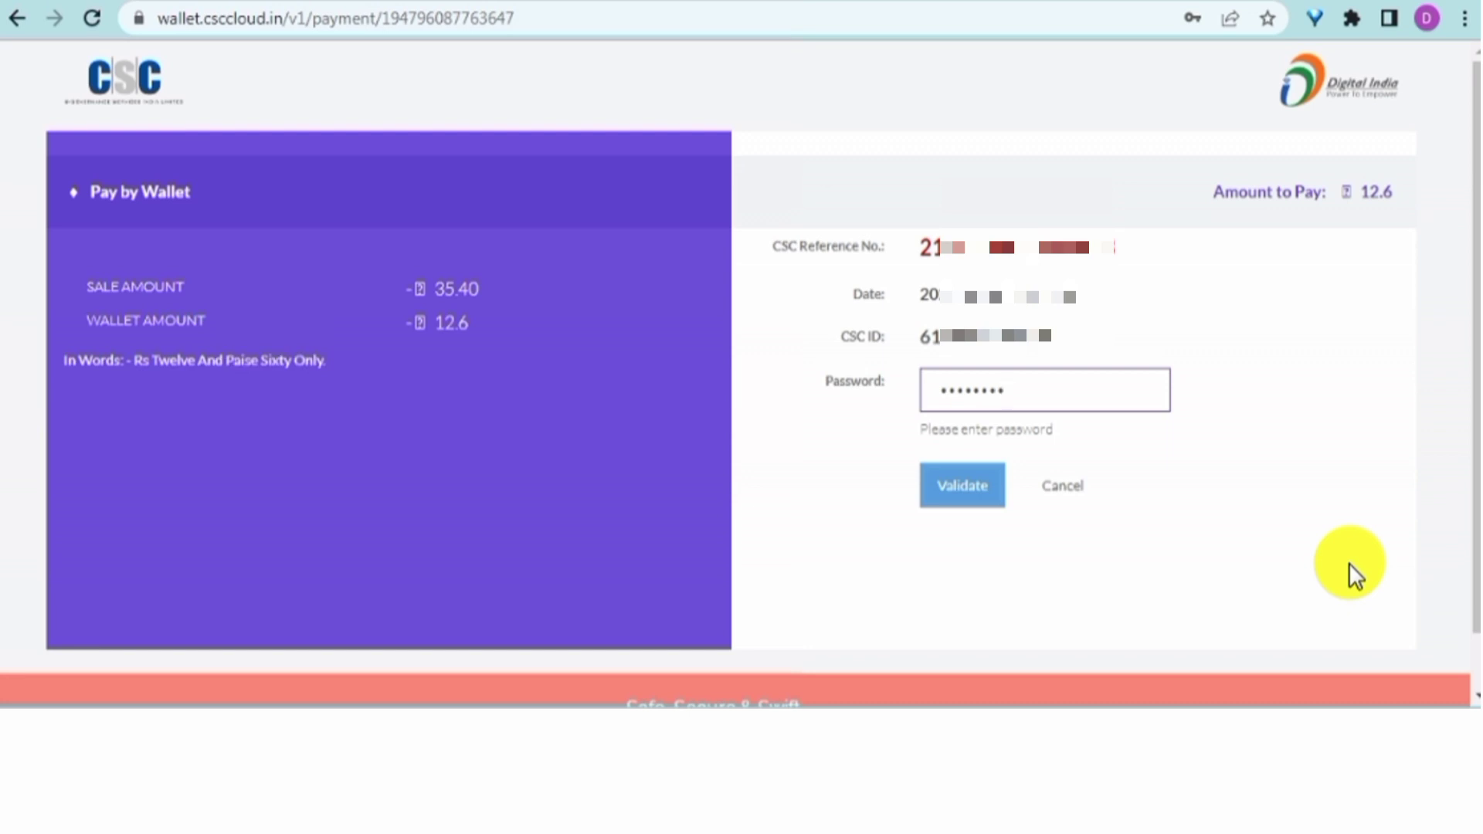
pyautogui.press('Return')
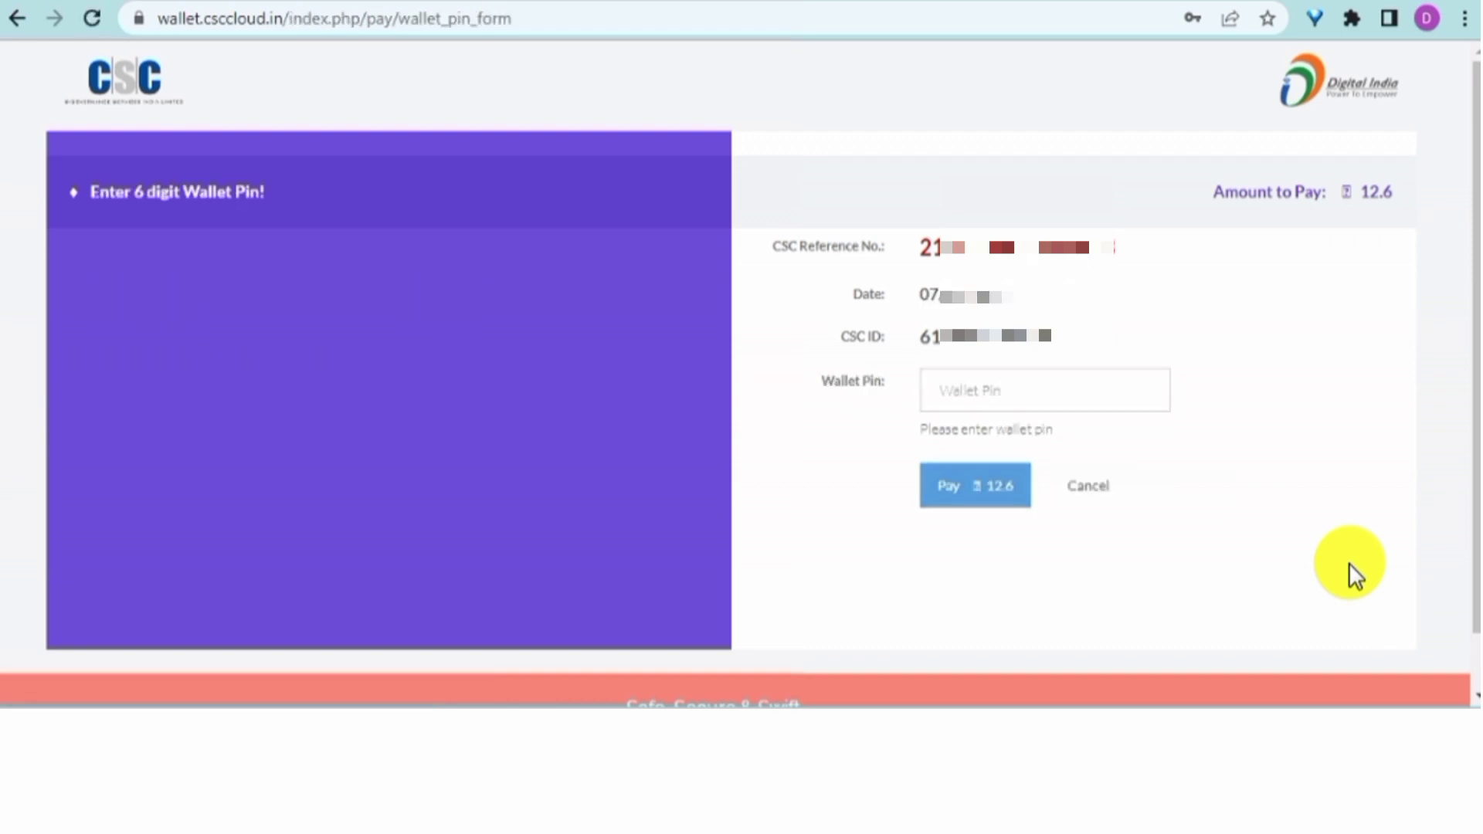
pyautogui.write('**')
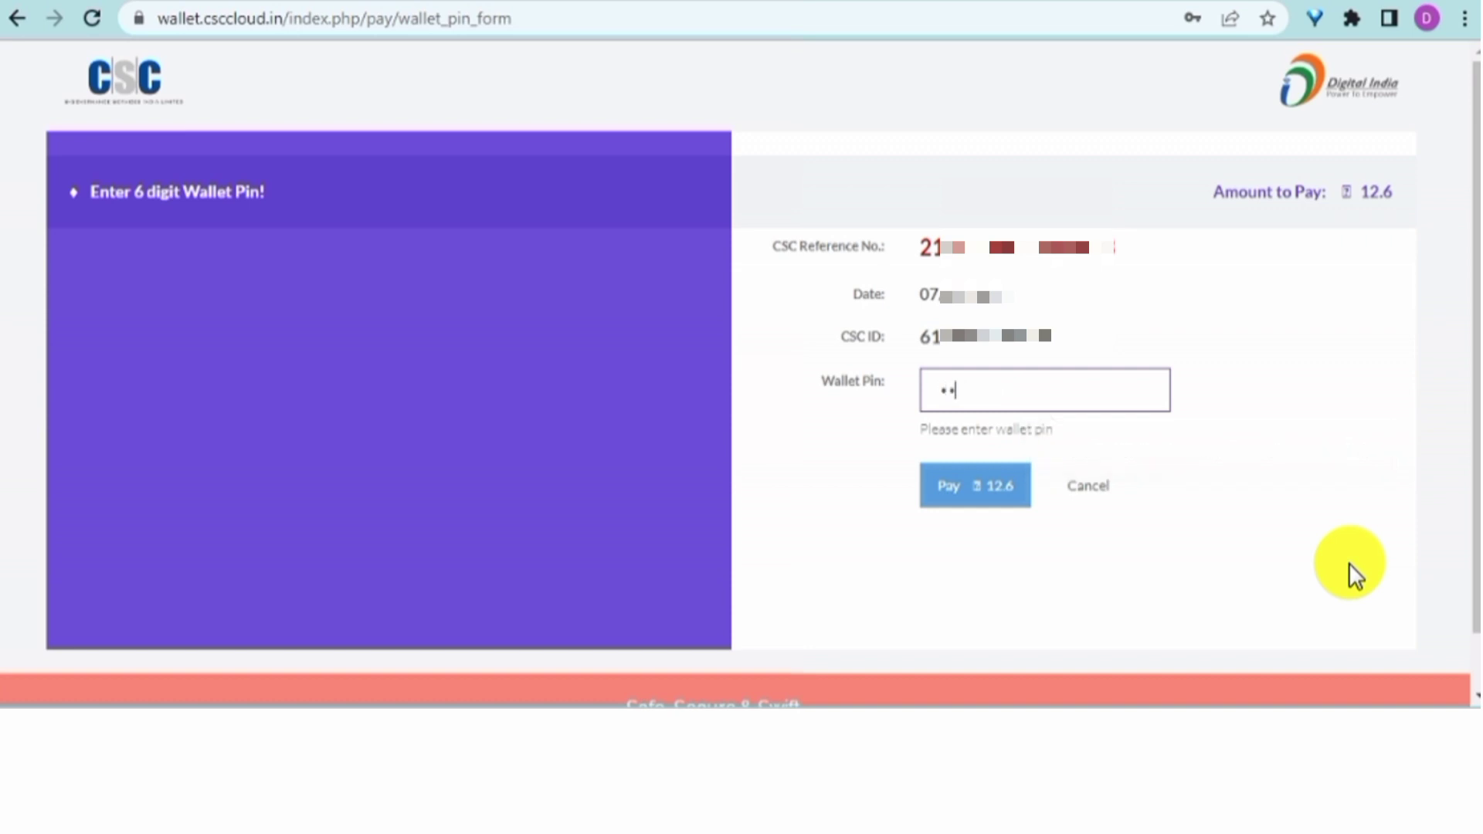
pyautogui.write('****')
pyautogui.press('Return')
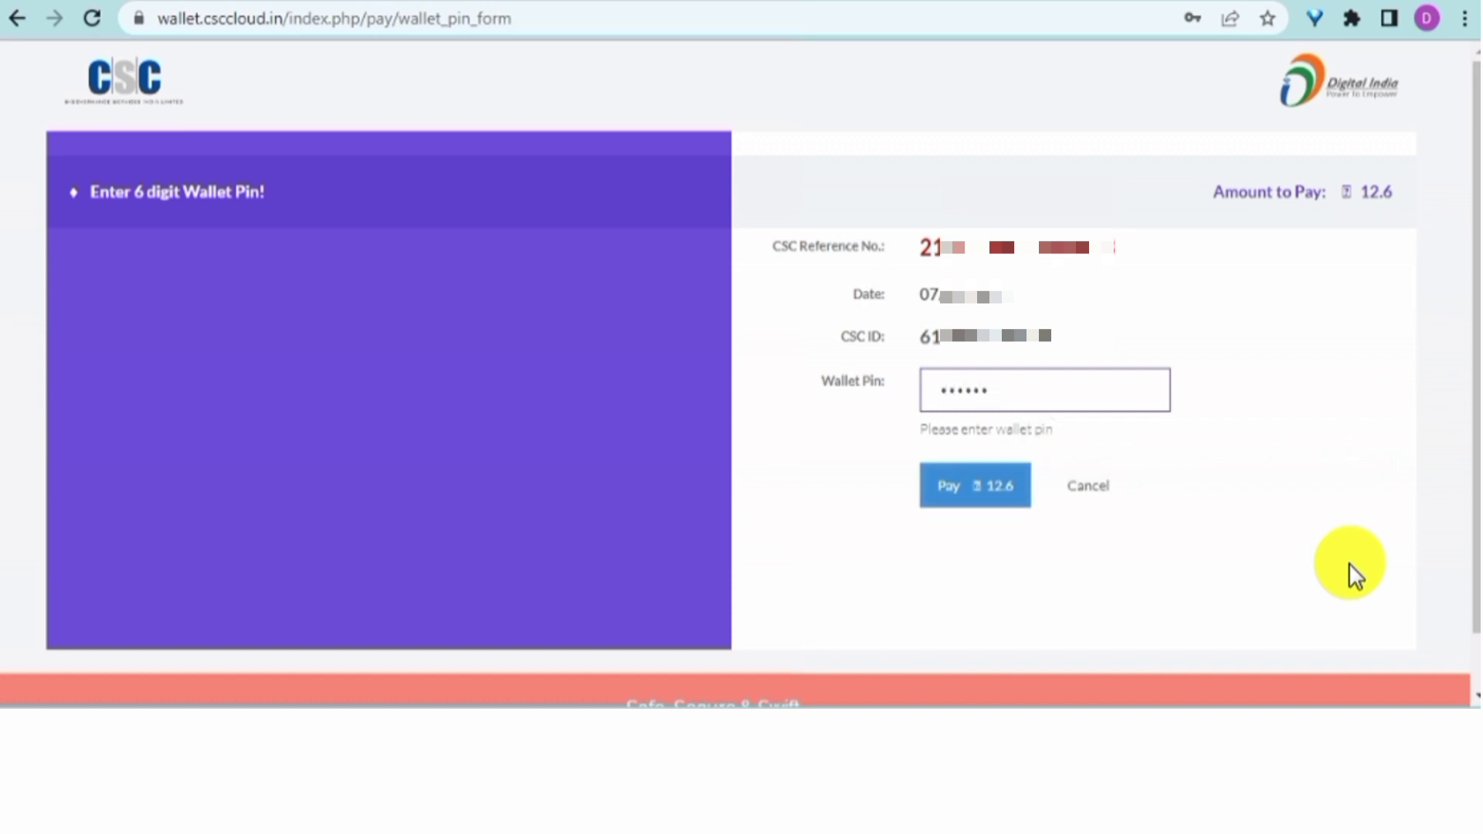
pyautogui.press('Tab')
pyautogui.press('Return')
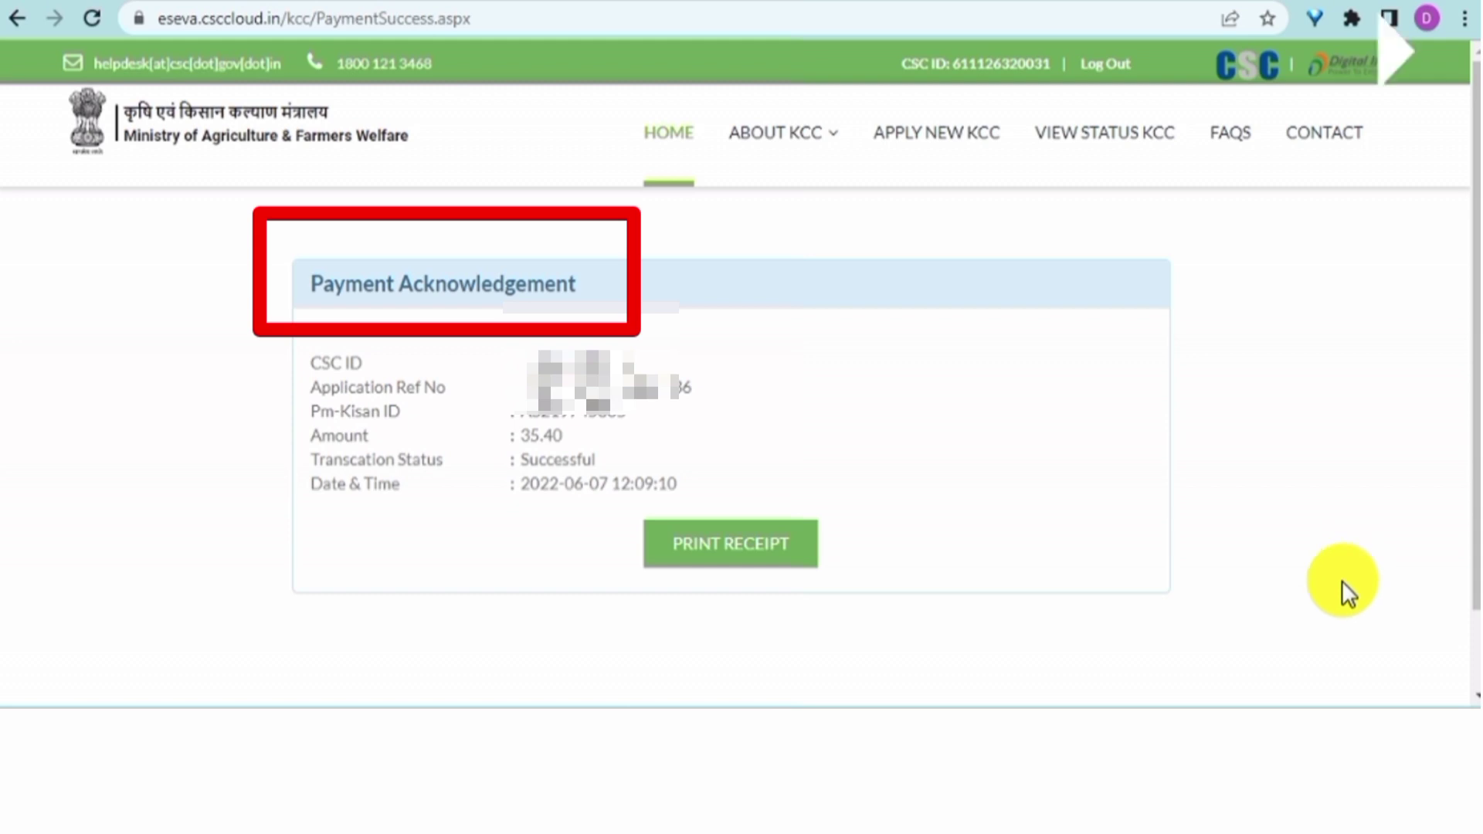
# Open the printable receipt for the payment and look through the acknowledgement
pyautogui.press('Return')
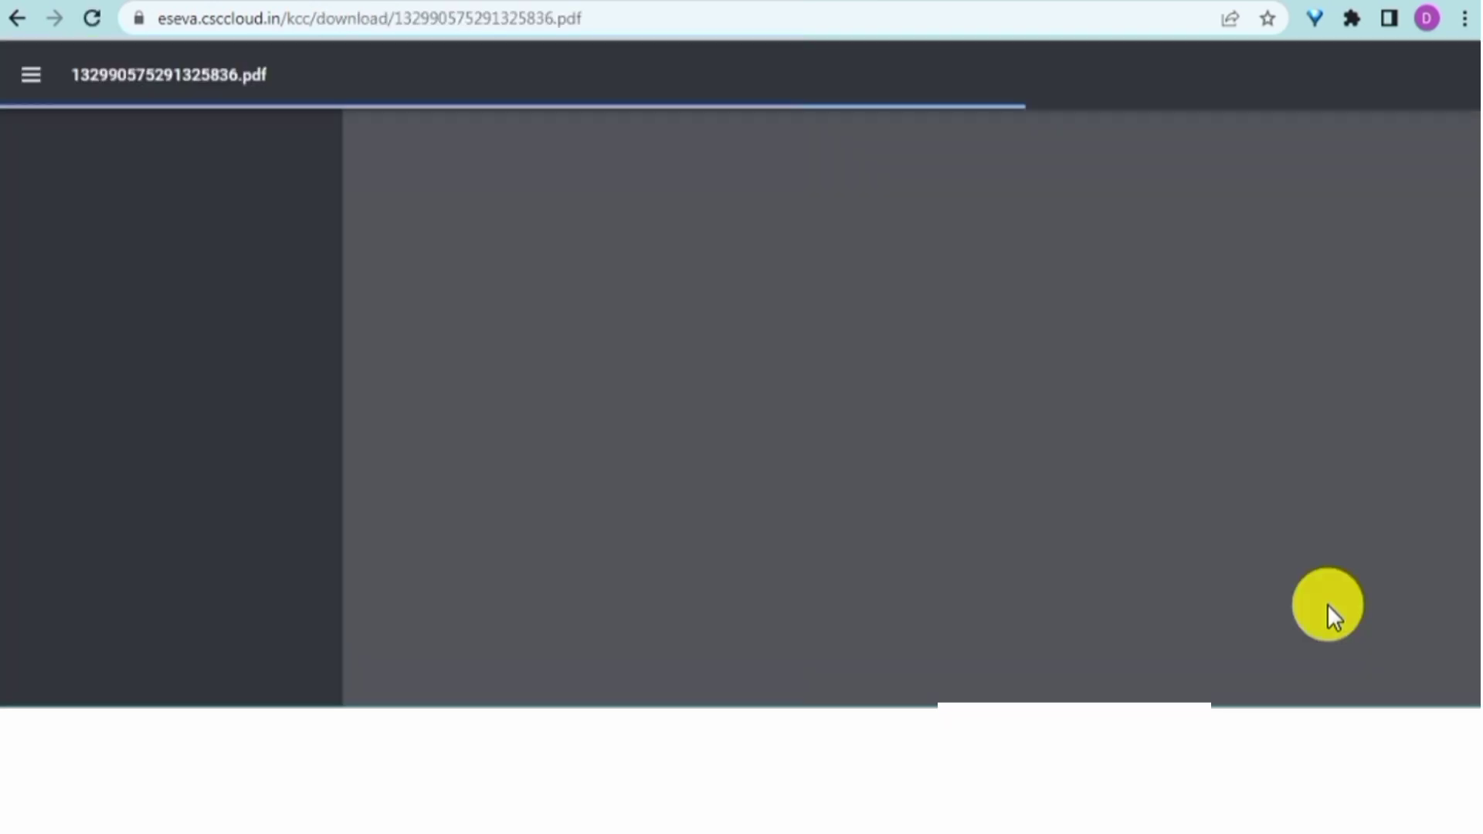
pyautogui.scroll(-10, 1327, 605)
pyautogui.scroll(10, 1327, 604)
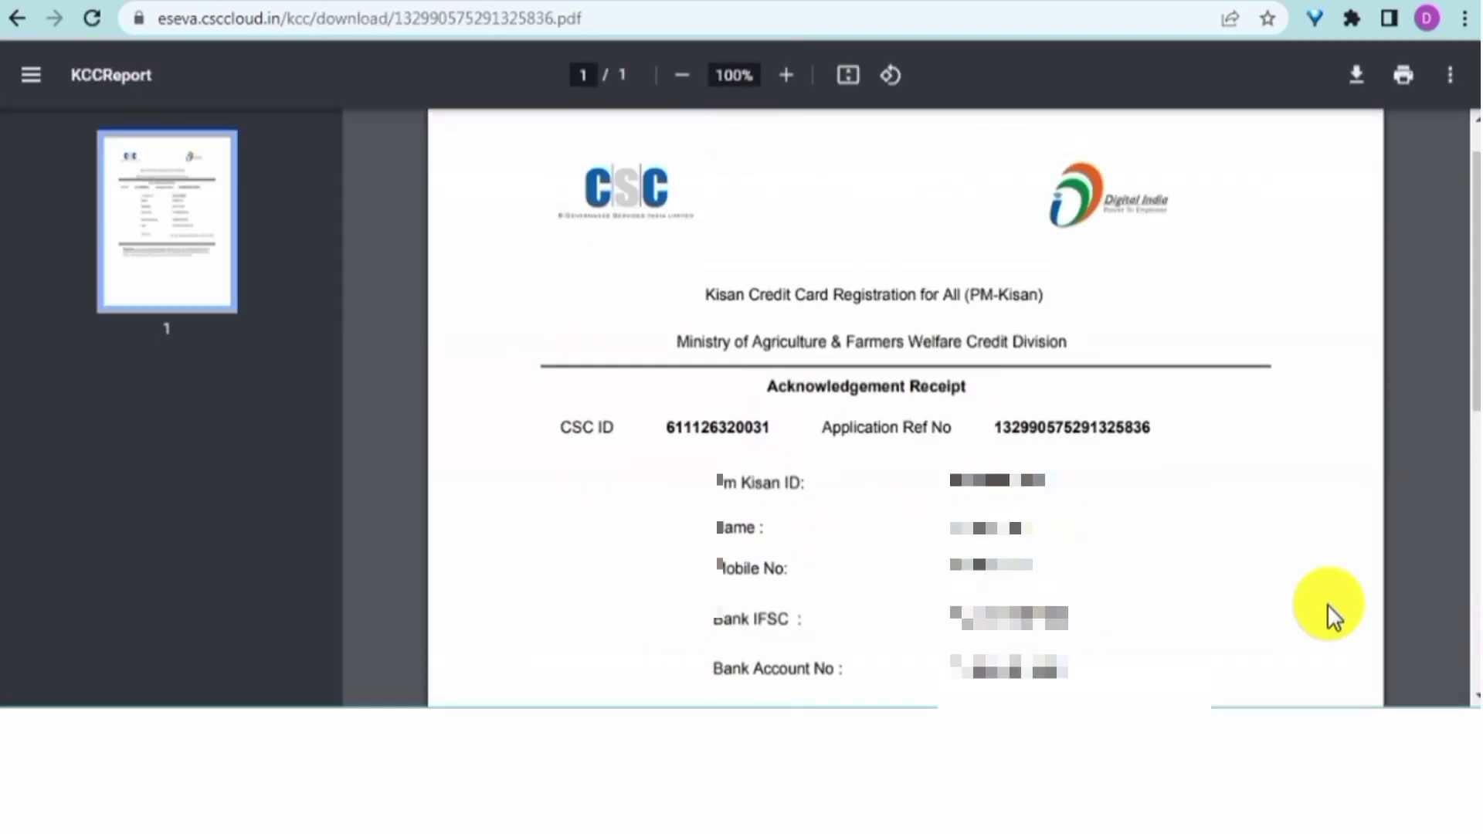